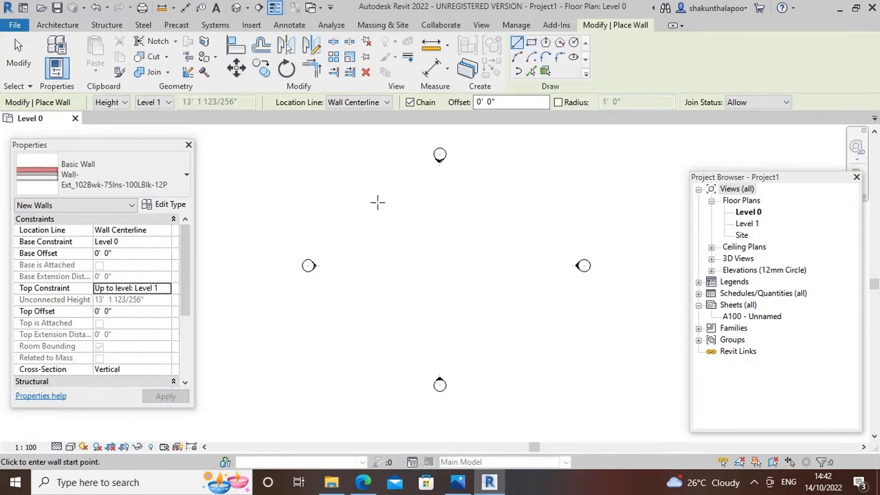
Draw three chained, centerline-aligned exterior walls on Level 0: about 15' horizontally, 7' down and 14' horizontally onward
{"action": "left_click", "coordinate": [375, 252]}
{"action": "scroll", "coordinate": [422, 252], "scroll_direction": "up", "scroll_amount": 4}
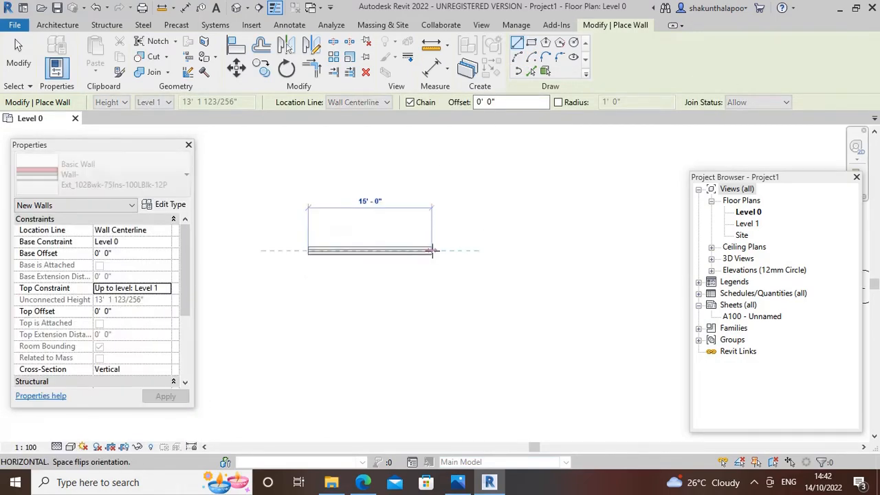
{"action": "left_click", "coordinate": [432, 252]}
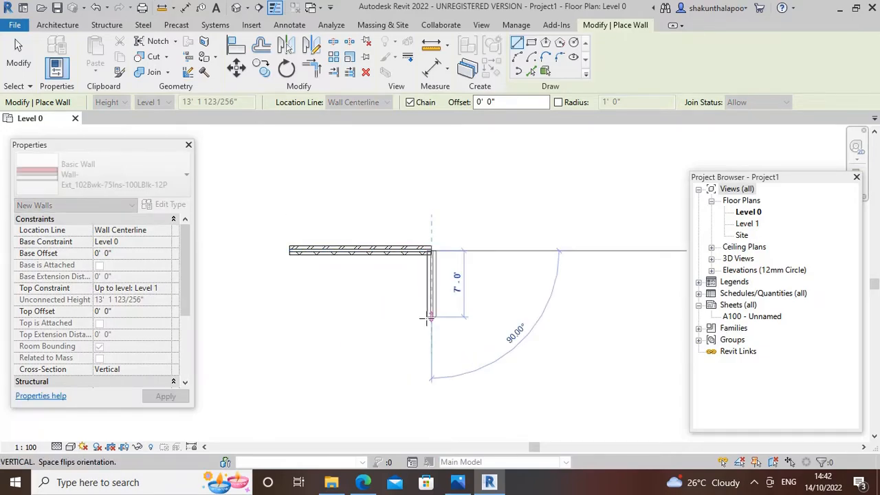
{"action": "left_click", "coordinate": [430, 317]}
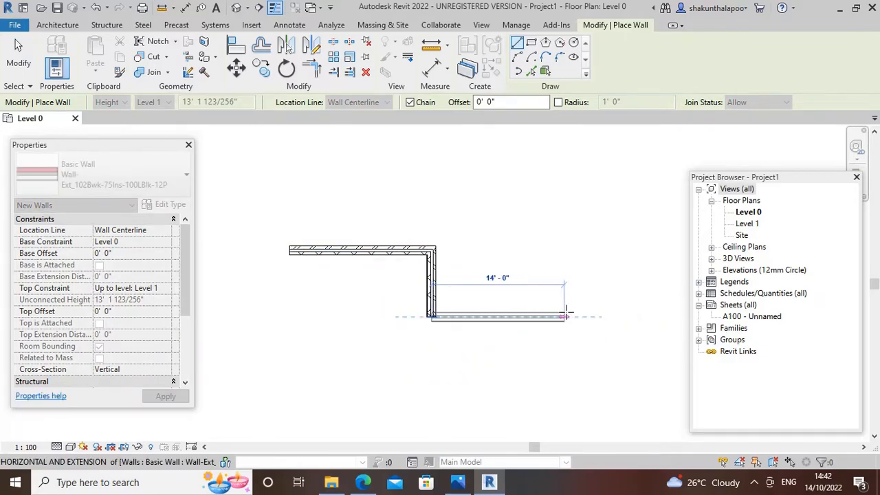
{"action": "left_click", "coordinate": [566, 313]}
Close the L-shaped wall outline with a vertical wall about 17'-6", a full-length upper wall and a side wall about 10'-6"
{"action": "scroll", "coordinate": [567, 278], "scroll_direction": "down", "scroll_amount": 2}
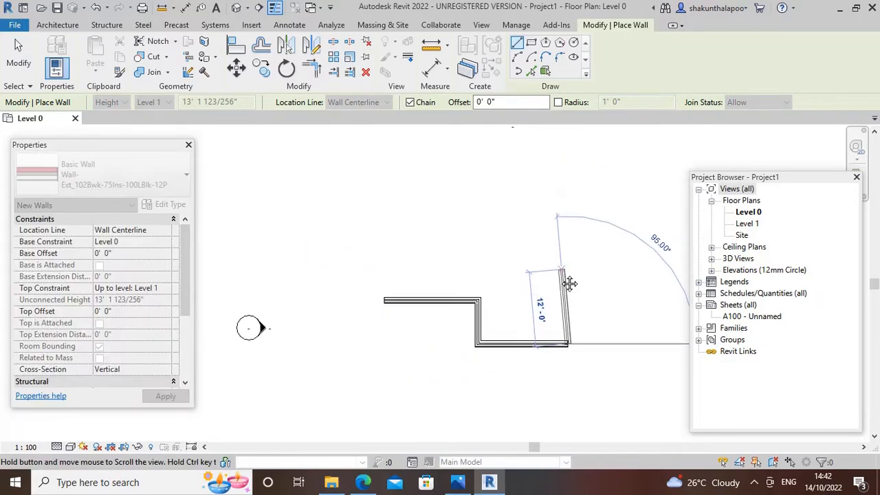
{"action": "left_click", "coordinate": [569, 240]}
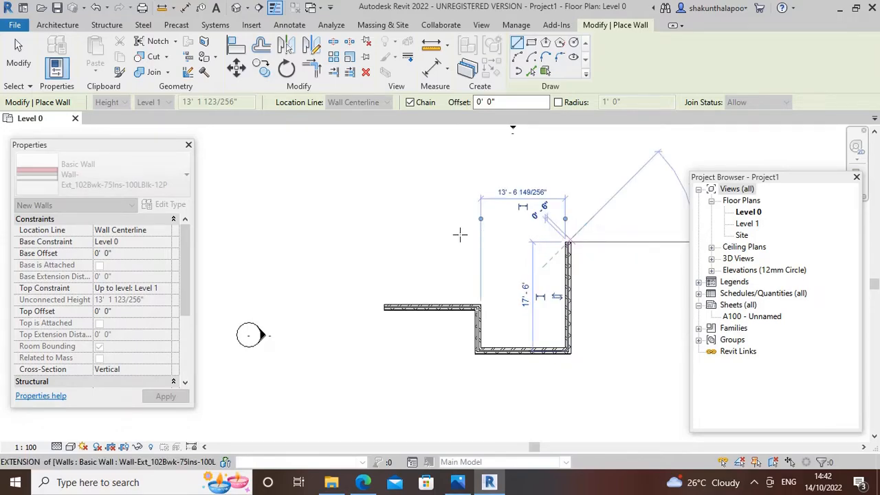
{"action": "left_click", "coordinate": [383, 240]}
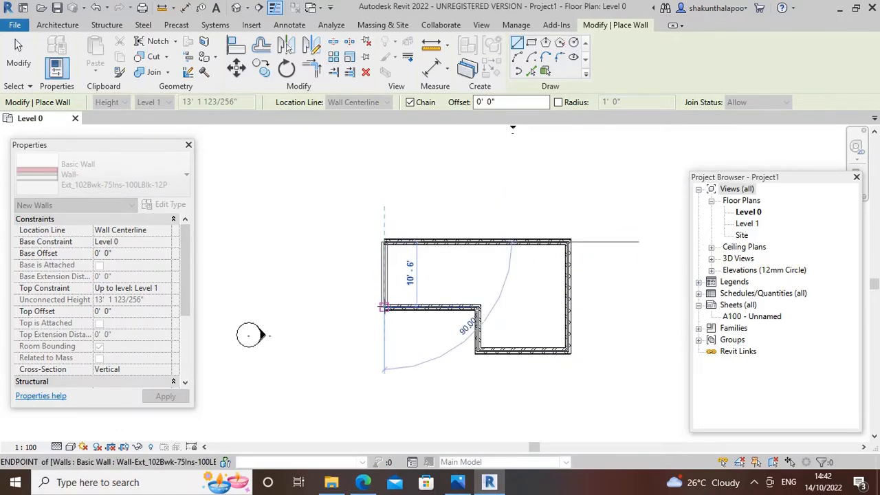
{"action": "left_click", "coordinate": [384, 307]}
{"action": "scroll", "coordinate": [403, 295], "scroll_direction": "up", "scroll_amount": 2}
{"action": "key", "text": "Escape"}
{"action": "key", "text": "Escape"}
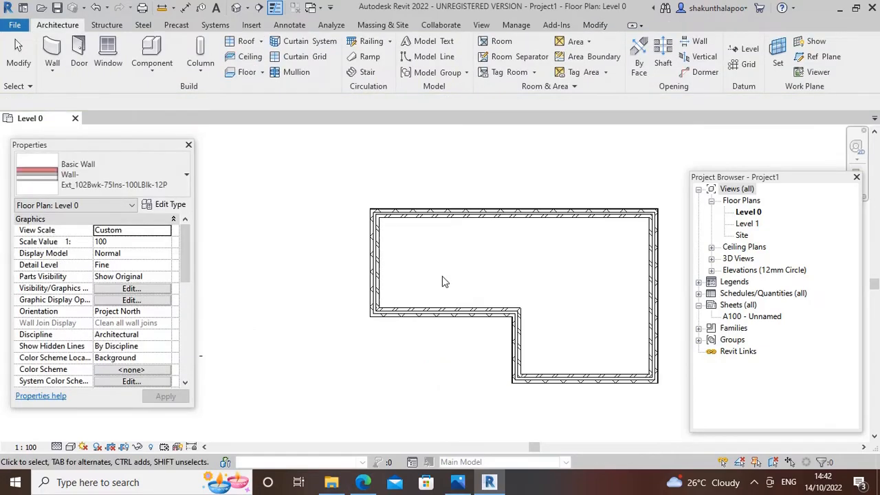
{"action": "middle_click_drag", "start_coordinate": [443, 282], "coordinate": [440, 263]}
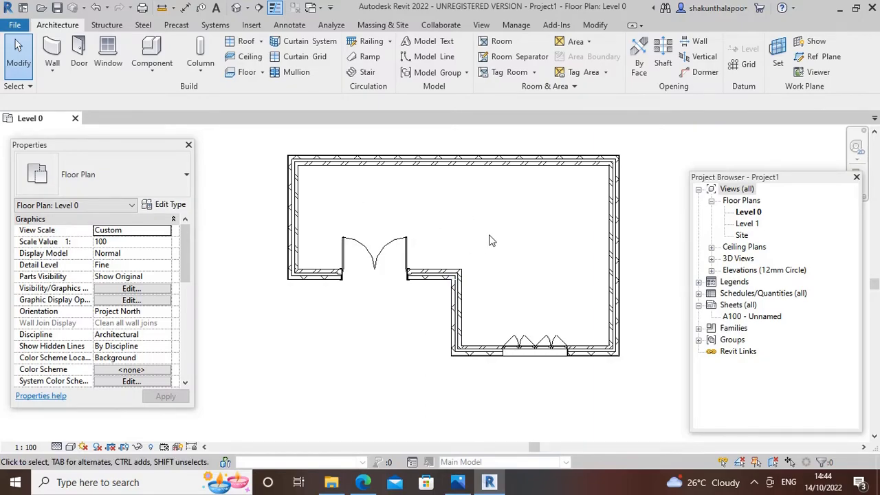
{"action": "middle_click_drag", "start_coordinate": [486, 242], "coordinate": [486, 245]}
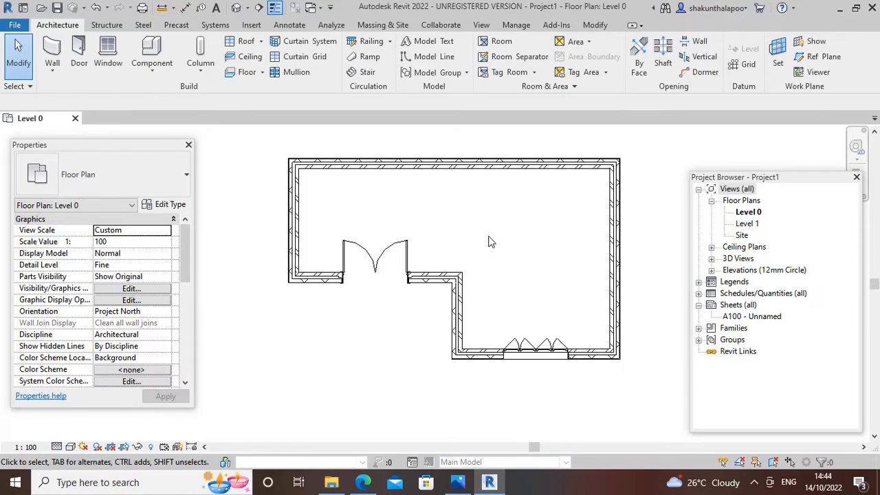
{"action": "middle_click_drag", "start_coordinate": [427, 207], "coordinate": [424, 221]}
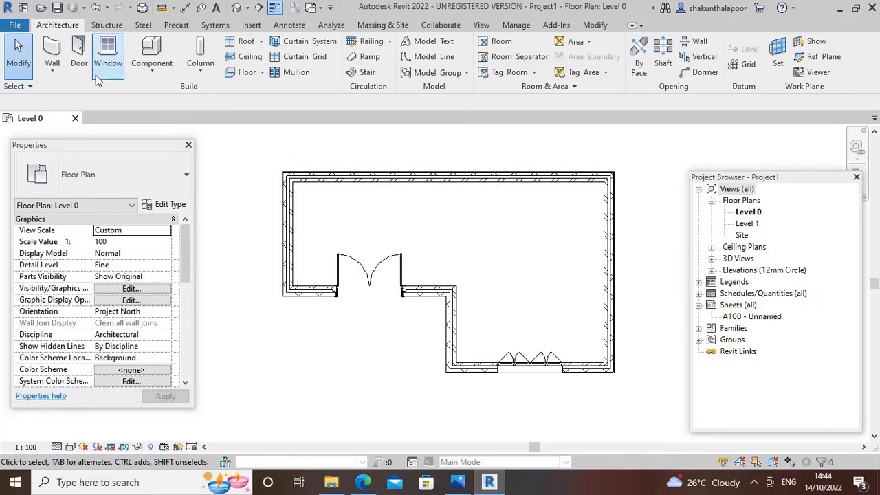
{"action": "left_click", "coordinate": [48, 74]}
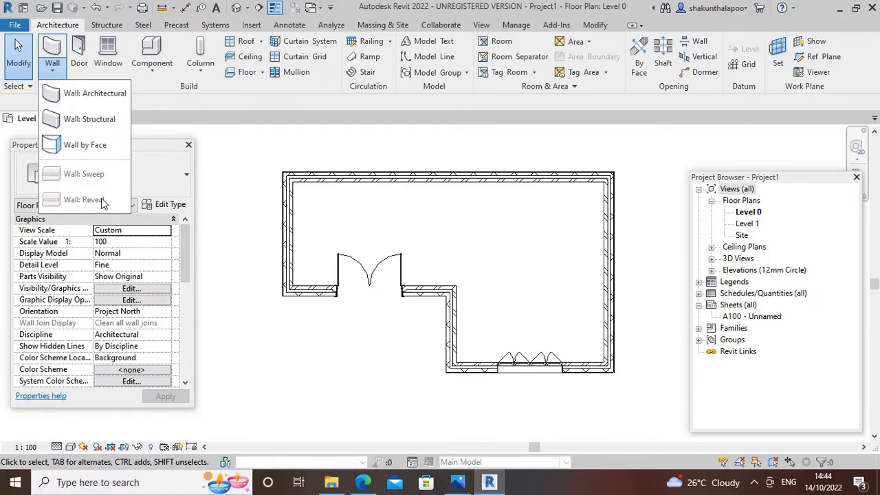
{"action": "left_click", "coordinate": [218, 193]}
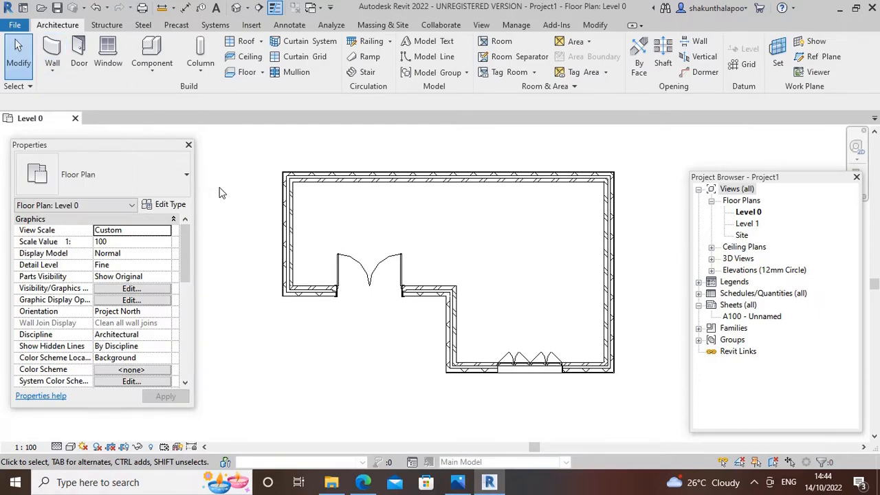
Open the default 3D view and place a horizontal wall reveal above the double door
{"action": "left_click", "coordinate": [236, 7]}
{"action": "middle_click_drag", "start_coordinate": [341, 242], "coordinate": [447, 365], "text": "shift"}
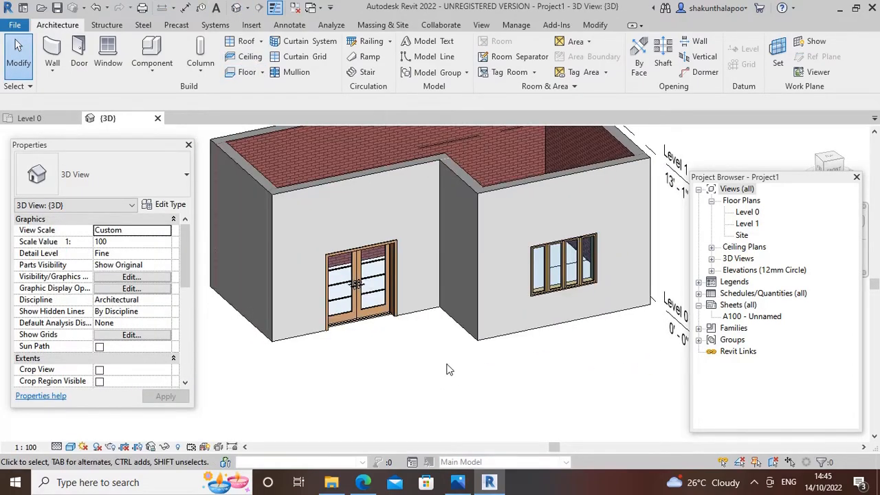
{"action": "left_click", "coordinate": [52, 69]}
{"action": "left_click", "coordinate": [70, 198]}
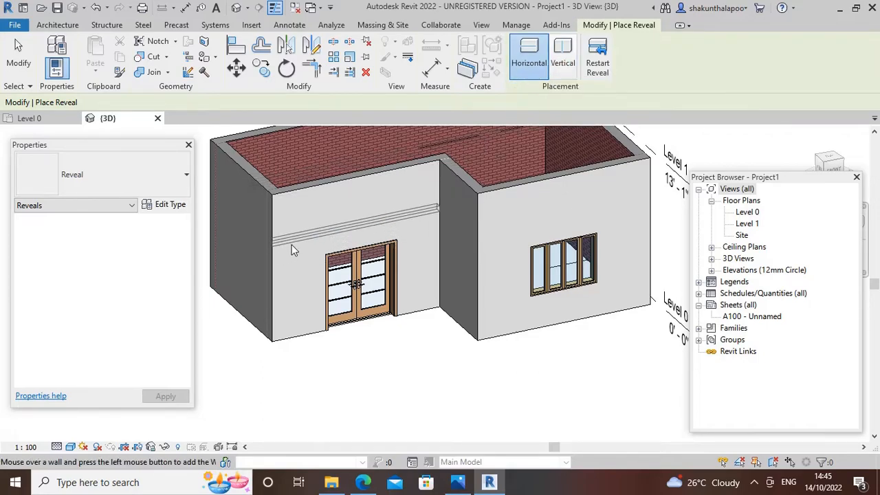
{"action": "scroll", "coordinate": [296, 245], "scroll_direction": "up", "scroll_amount": 3}
{"action": "scroll", "coordinate": [306, 244], "scroll_direction": "up", "scroll_amount": 4}
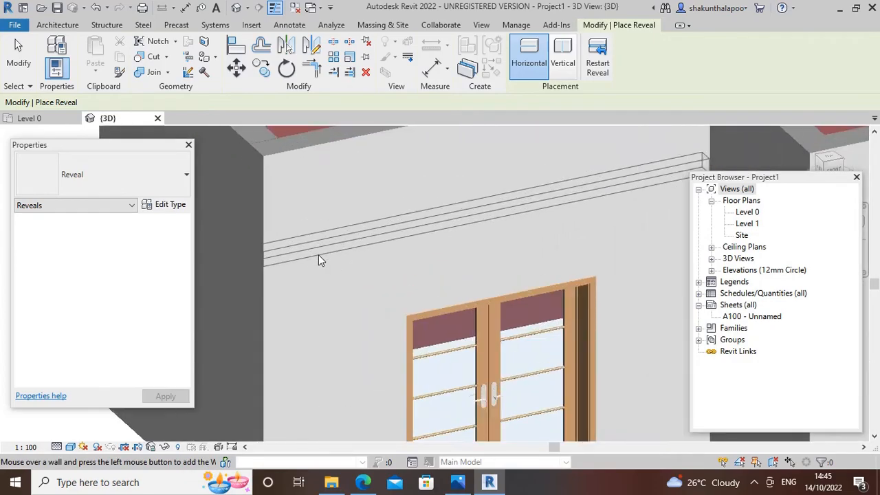
{"action": "scroll", "coordinate": [325, 259], "scroll_direction": "down", "scroll_amount": 2}
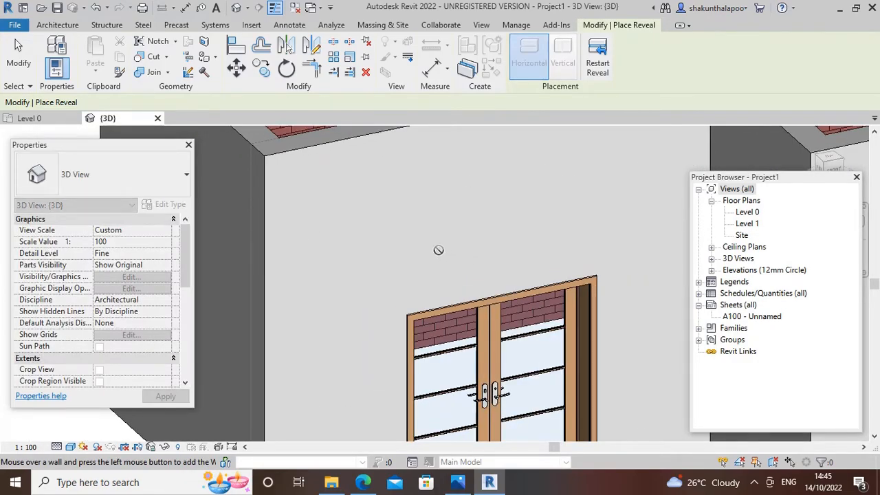
Restart the reveal placement and add a second horizontal reveal on the door wall, between the first reveal and the door
{"action": "left_click", "coordinate": [597, 64]}
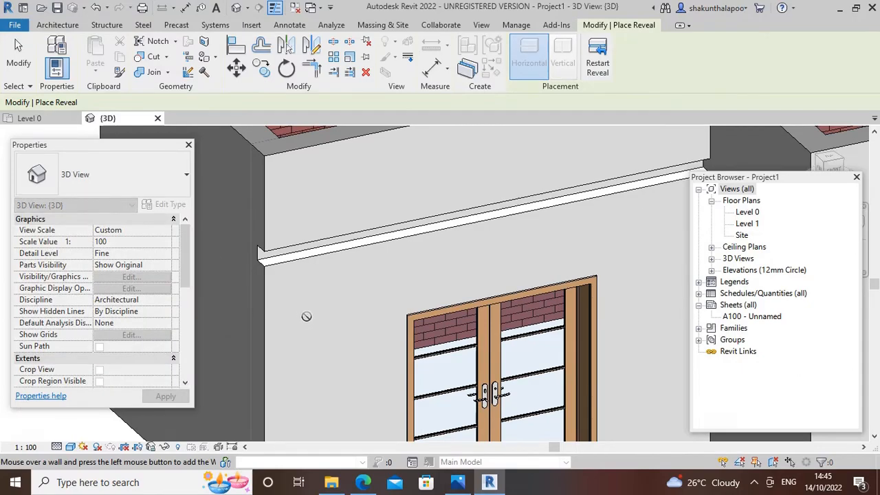
{"action": "scroll", "coordinate": [307, 316], "scroll_direction": "up", "scroll_amount": 2}
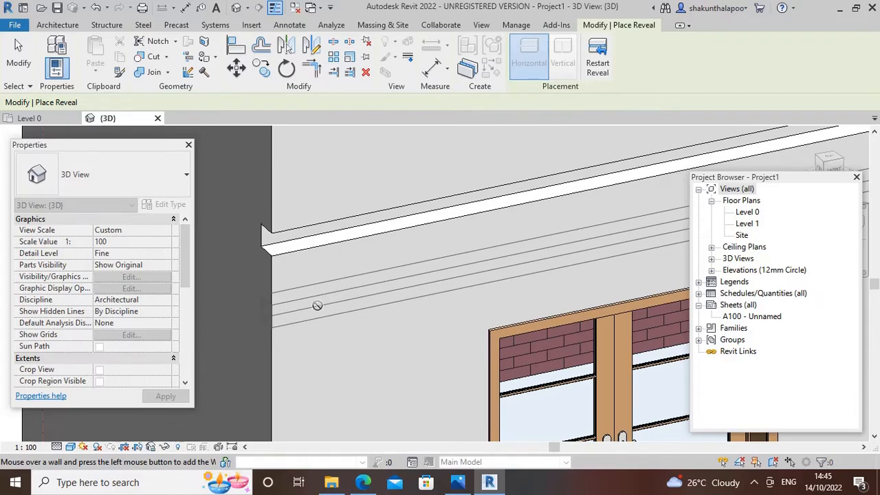
{"action": "key", "text": "Escape"}
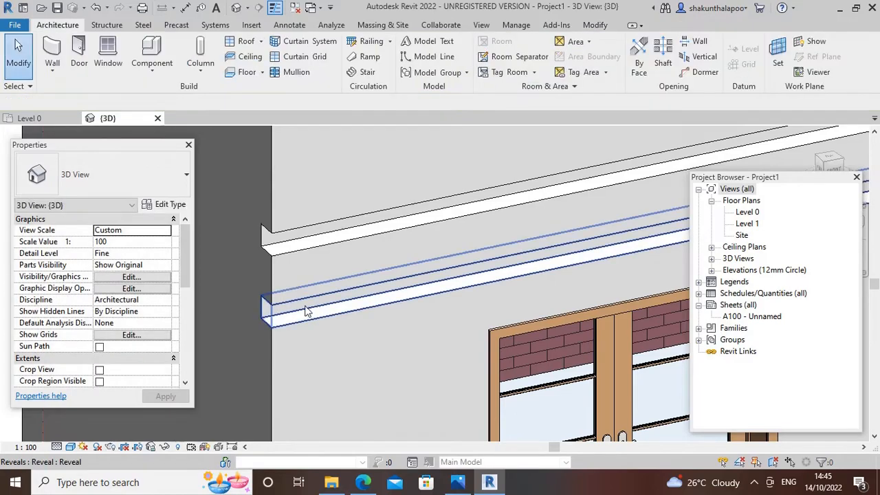
Select the upper reveal near the wall's corner and open its type properties
{"action": "scroll", "coordinate": [282, 353], "scroll_direction": "down", "scroll_amount": 2}
{"action": "middle_click_drag", "start_coordinate": [285, 357], "coordinate": [365, 300], "text": "shift"}
{"action": "scroll", "coordinate": [358, 334], "scroll_direction": "up", "scroll_amount": 2}
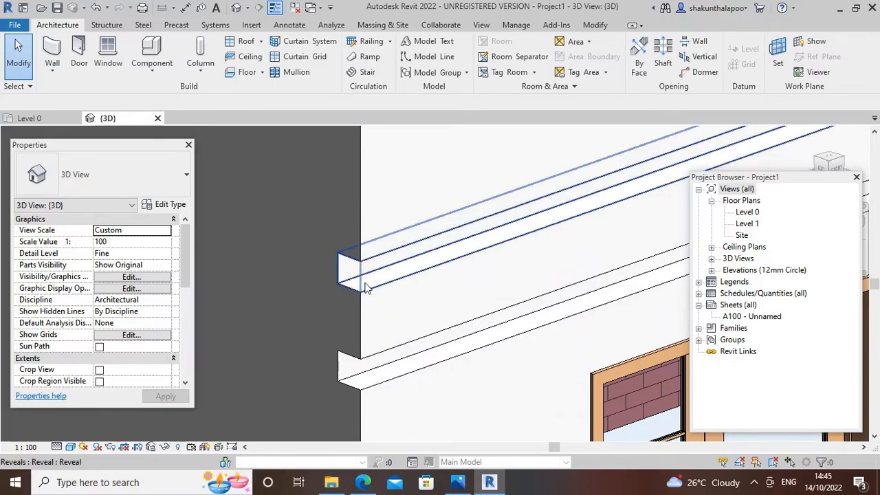
{"action": "scroll", "coordinate": [344, 260], "scroll_direction": "up", "scroll_amount": 3}
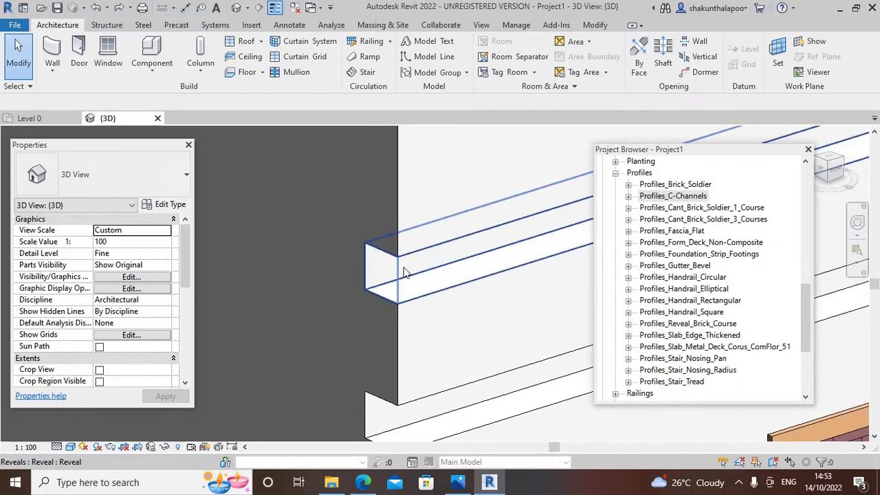
{"action": "middle_click_drag", "start_coordinate": [402, 275], "coordinate": [393, 266], "text": "shift"}
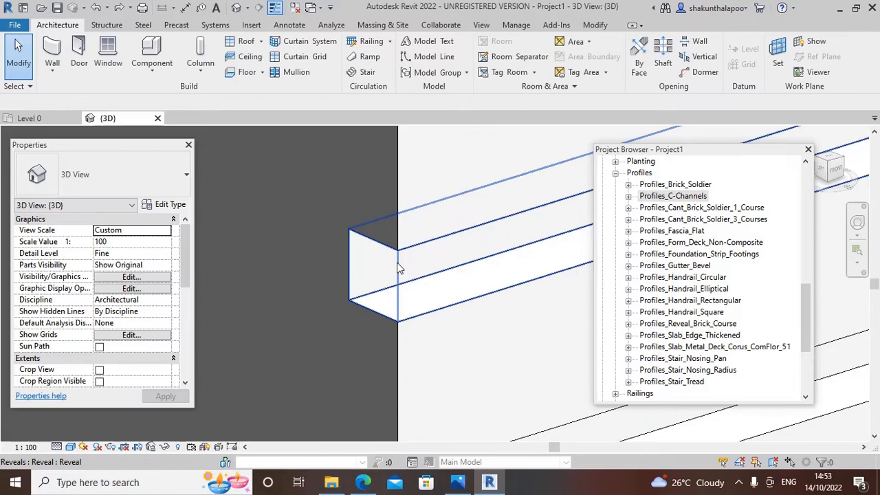
{"action": "left_click", "coordinate": [398, 267]}
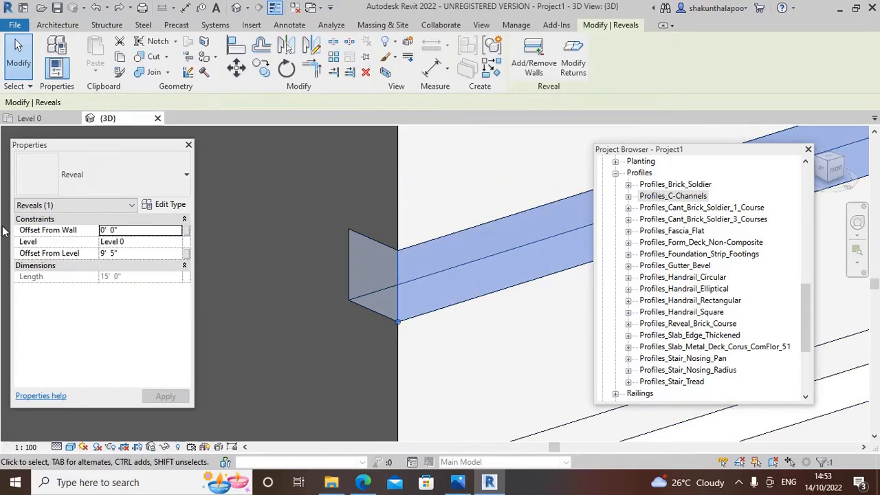
{"action": "left_click", "coordinate": [171, 205]}
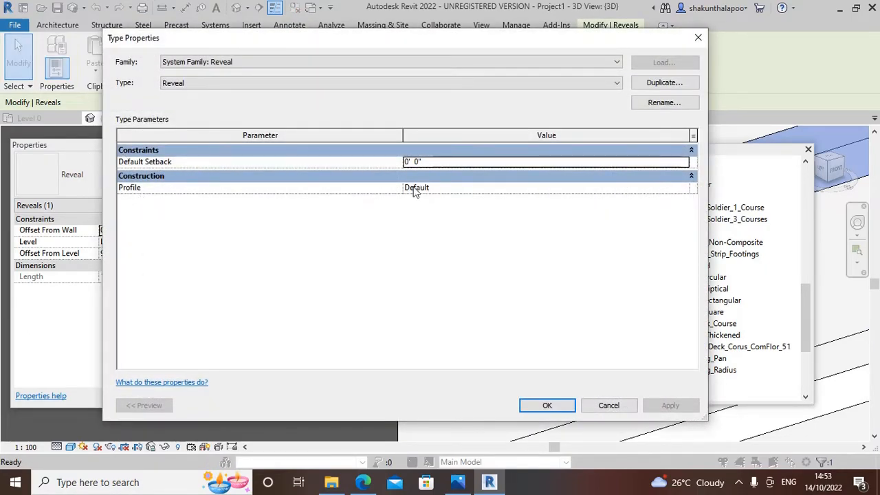
Set the Reveal type's profile to Profiles_Reveal_Brick_Course : 1 Brick and apply the change
{"action": "left_click", "coordinate": [690, 192]}
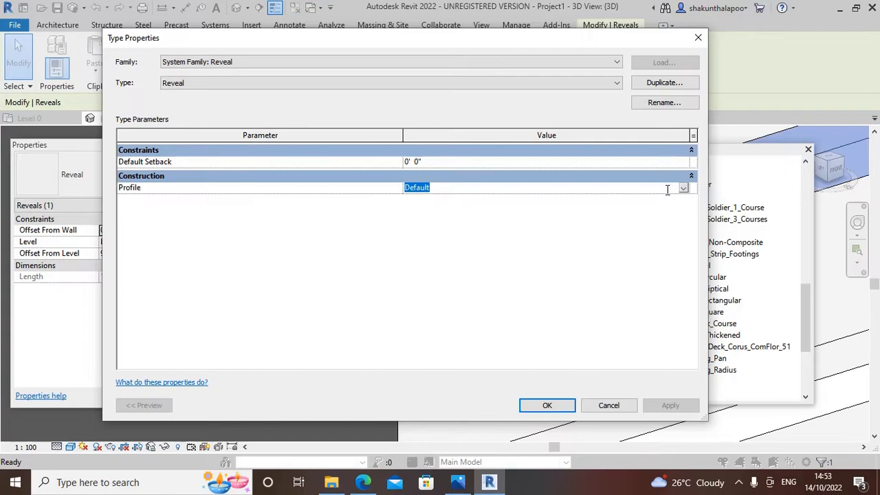
{"action": "left_click", "coordinate": [683, 189]}
{"action": "scroll", "coordinate": [542, 228], "scroll_direction": "down", "scroll_amount": 3}
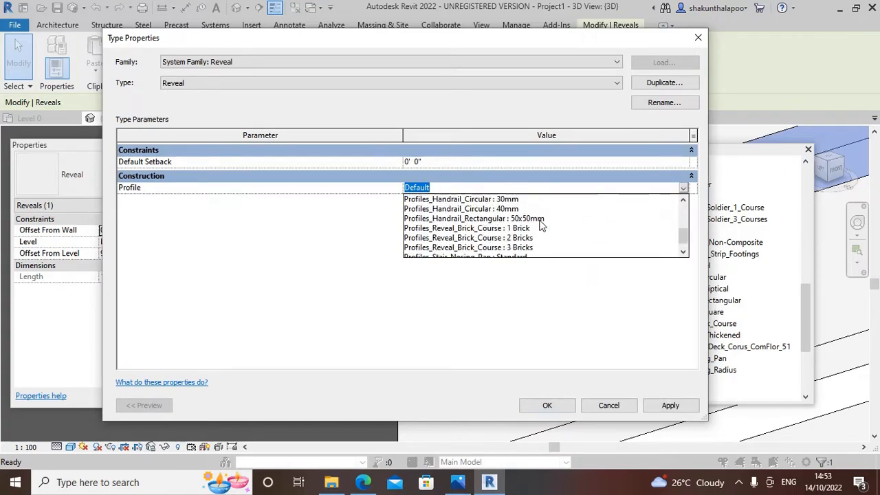
{"action": "scroll", "coordinate": [542, 226], "scroll_direction": "down", "scroll_amount": 1}
{"action": "scroll", "coordinate": [543, 219], "scroll_direction": "up", "scroll_amount": 3}
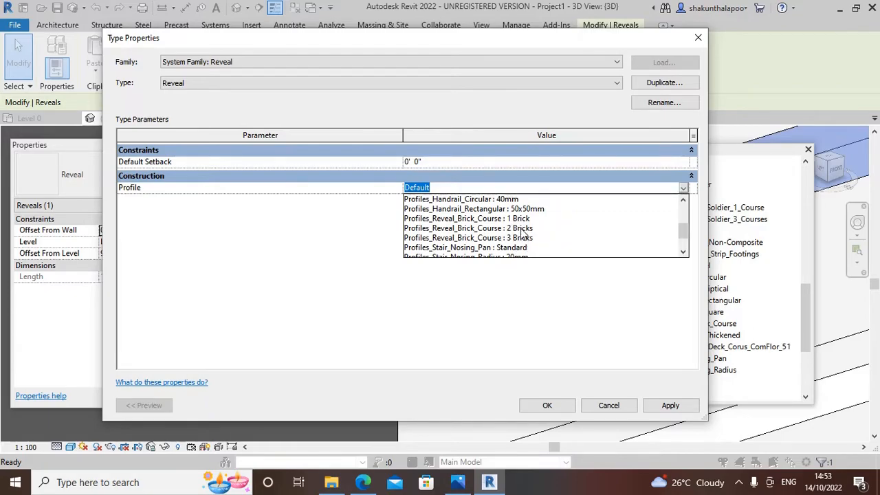
{"action": "left_click", "coordinate": [516, 219]}
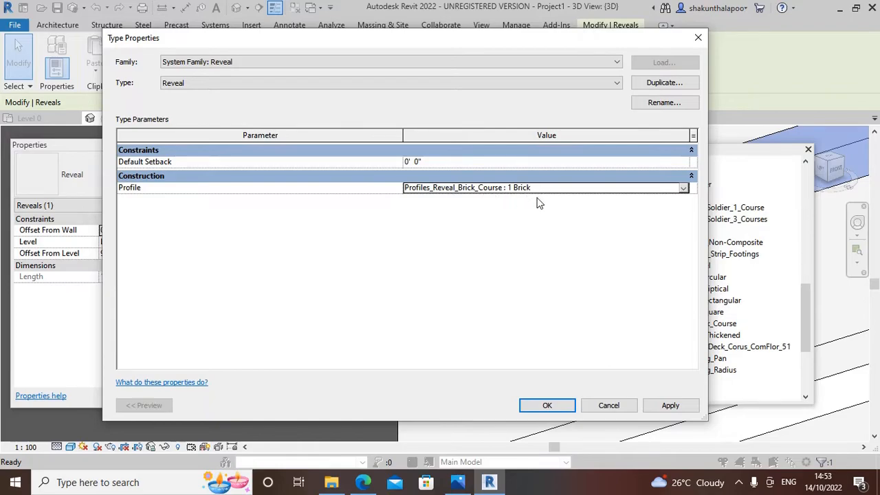
{"action": "left_click", "coordinate": [672, 405]}
{"action": "left_click", "coordinate": [549, 405]}
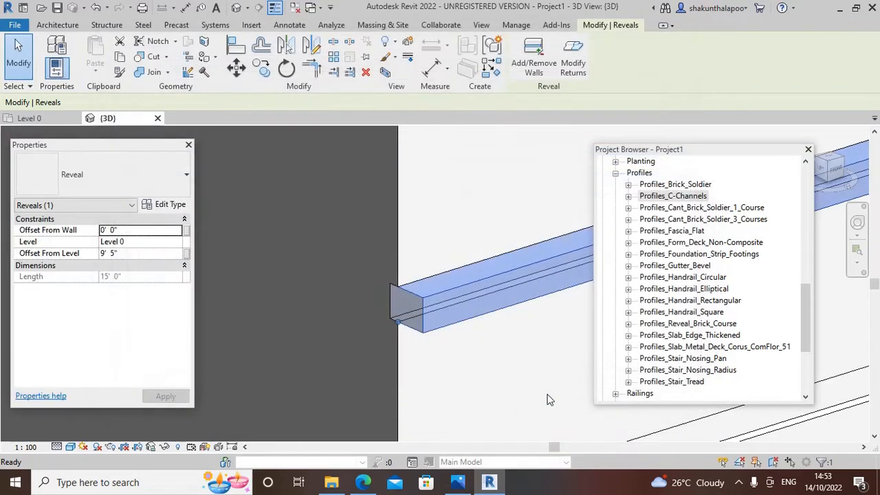
Examine the end shape of the selected reveal at the wall corner and review the profile in its type properties
{"action": "scroll", "coordinate": [399, 326], "scroll_direction": "up", "scroll_amount": 3}
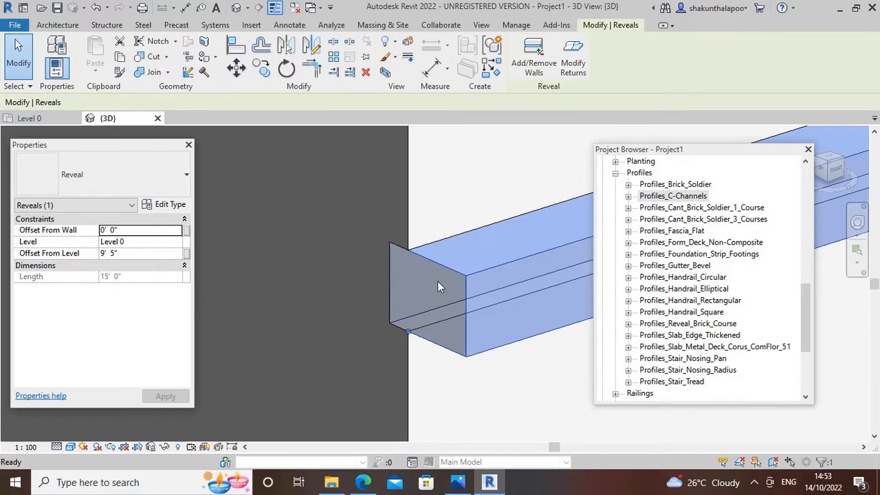
{"action": "scroll", "coordinate": [419, 291], "scroll_direction": "up", "scroll_amount": 1}
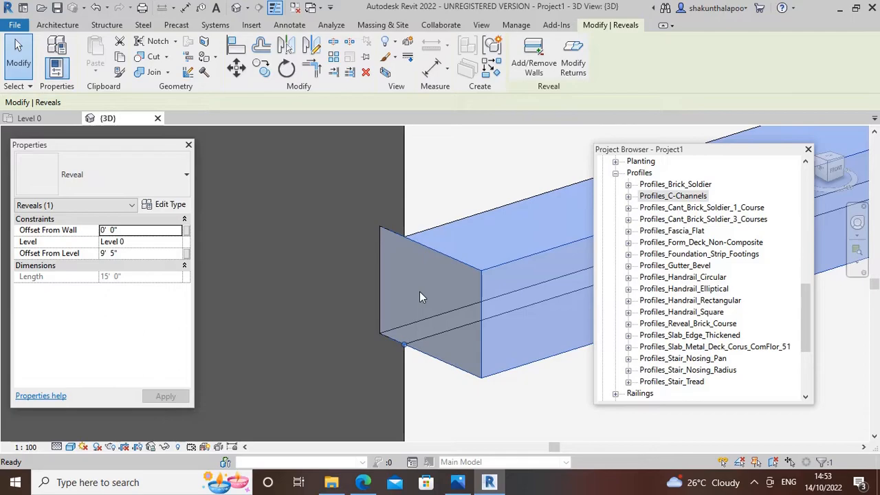
{"action": "scroll", "coordinate": [421, 294], "scroll_direction": "down", "scroll_amount": 1}
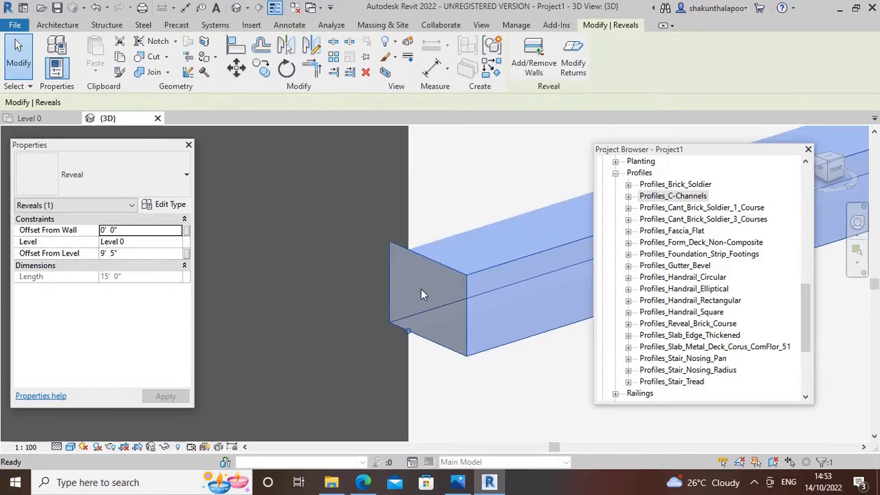
{"action": "left_click", "coordinate": [175, 207]}
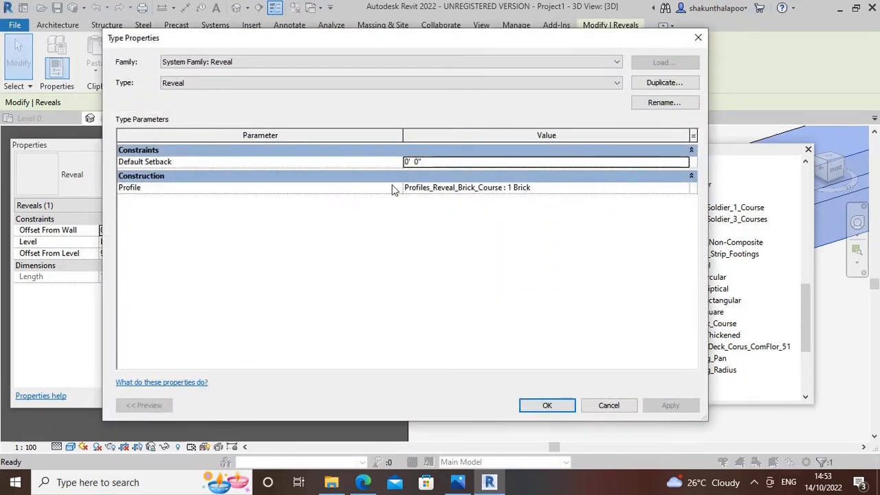
{"action": "left_click", "coordinate": [697, 37]}
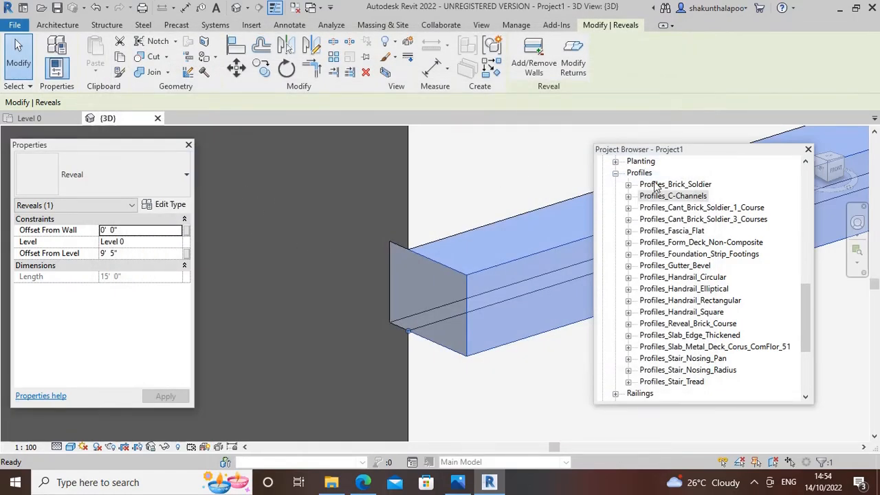
Find the 1 Brick type of Profiles_Reveal_Brick_Course among the project's profile families and open its type properties
{"action": "left_click", "coordinate": [615, 174]}
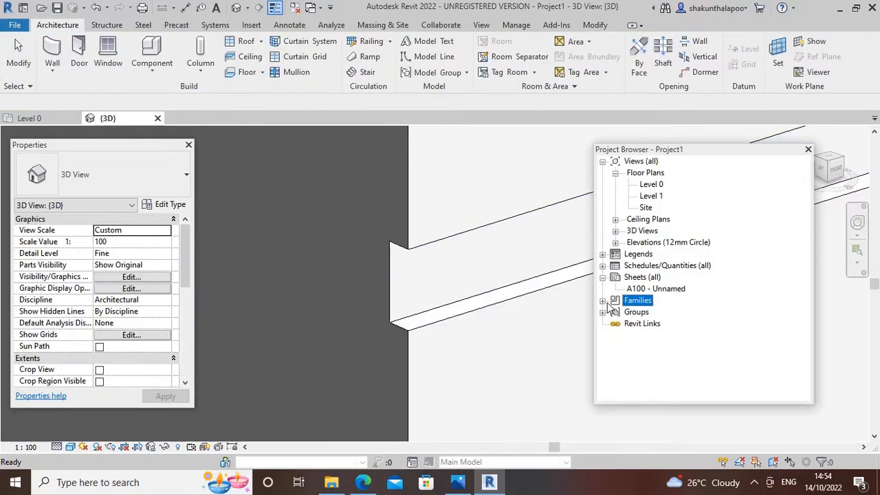
{"action": "left_click", "coordinate": [602, 301]}
{"action": "scroll", "coordinate": [636, 235], "scroll_direction": "down", "scroll_amount": 4}
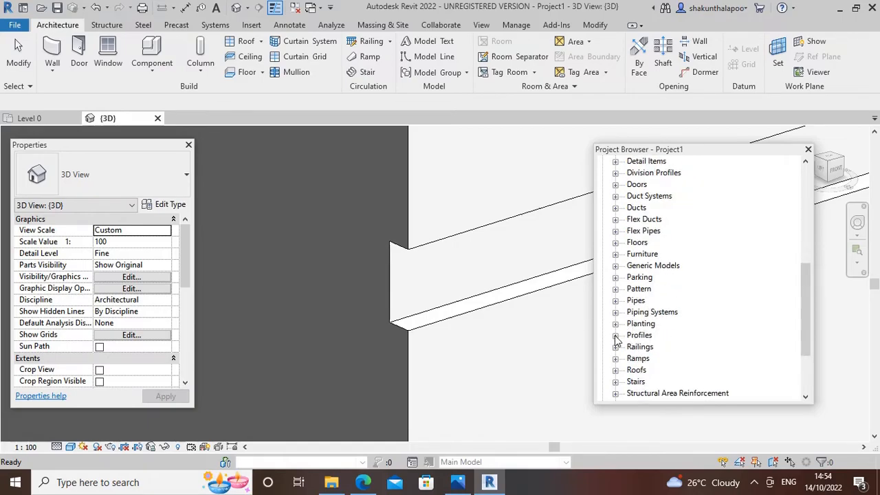
{"action": "left_click", "coordinate": [616, 336]}
{"action": "scroll", "coordinate": [696, 311], "scroll_direction": "down", "scroll_amount": 1}
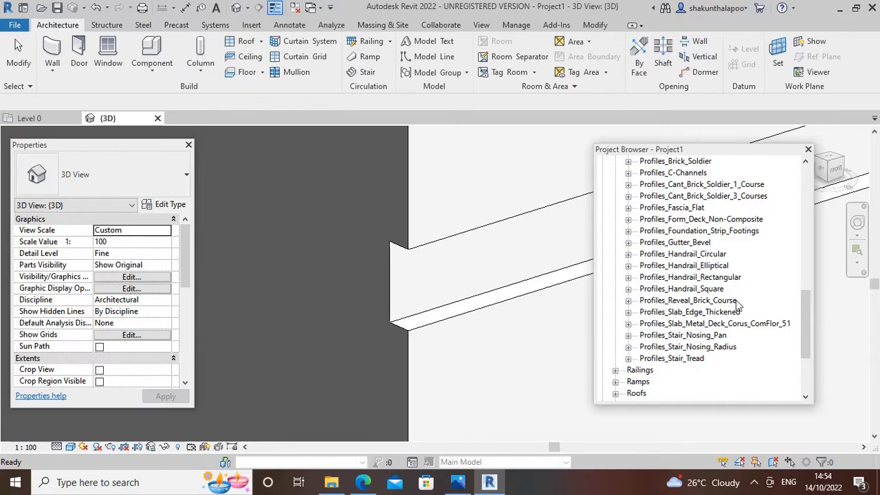
{"action": "left_click", "coordinate": [628, 301]}
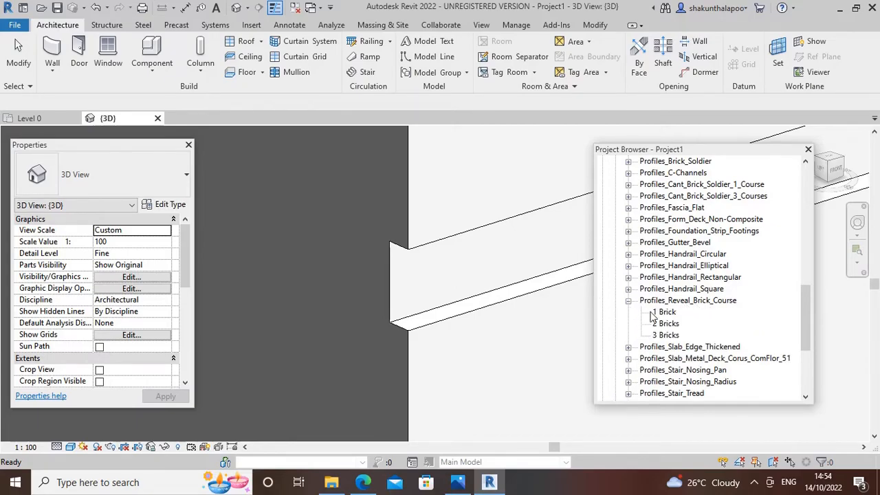
{"action": "left_click", "coordinate": [667, 313]}
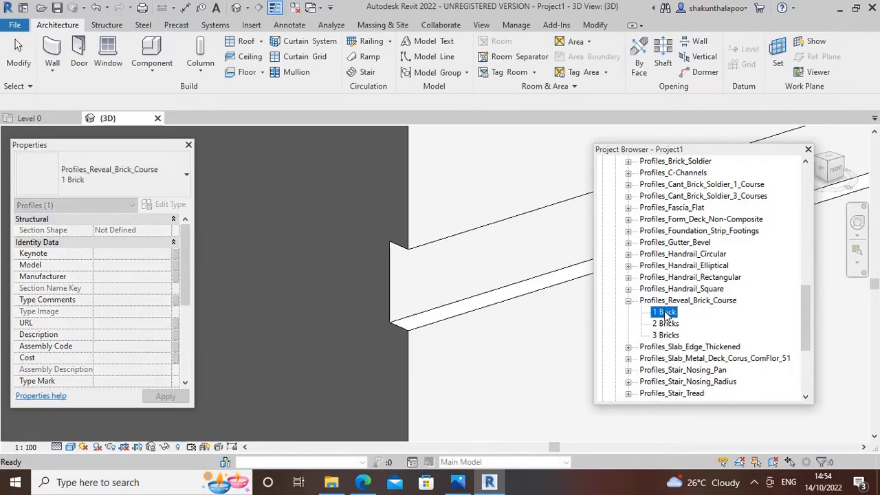
{"action": "double_click", "coordinate": [664, 313]}
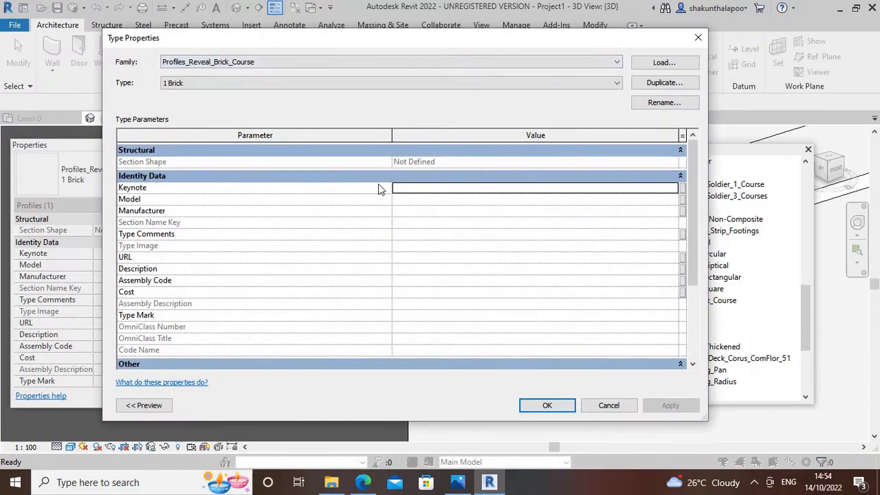
Set the 1 Brick profile's Inset Into Wall to 2" and check the upper reveal at the wall corner
{"action": "scroll", "coordinate": [393, 209], "scroll_direction": "down", "scroll_amount": 1}
{"action": "scroll", "coordinate": [406, 216], "scroll_direction": "down", "scroll_amount": 2}
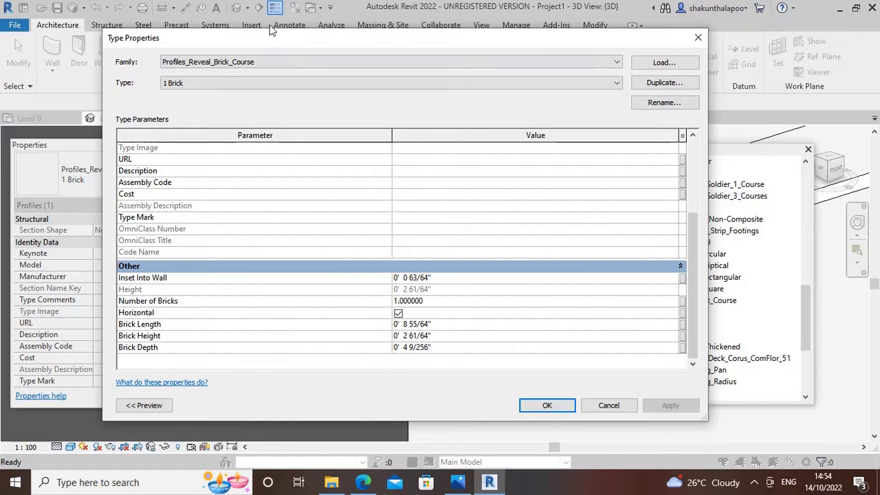
{"action": "left_click_drag", "start_coordinate": [295, 39], "coordinate": [380, 20]}
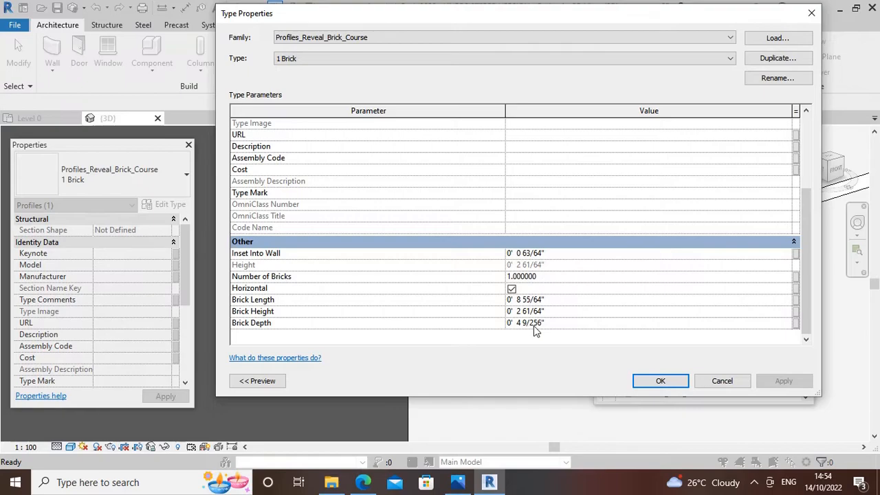
{"action": "left_click_drag", "start_coordinate": [557, 14], "coordinate": [360, 72]}
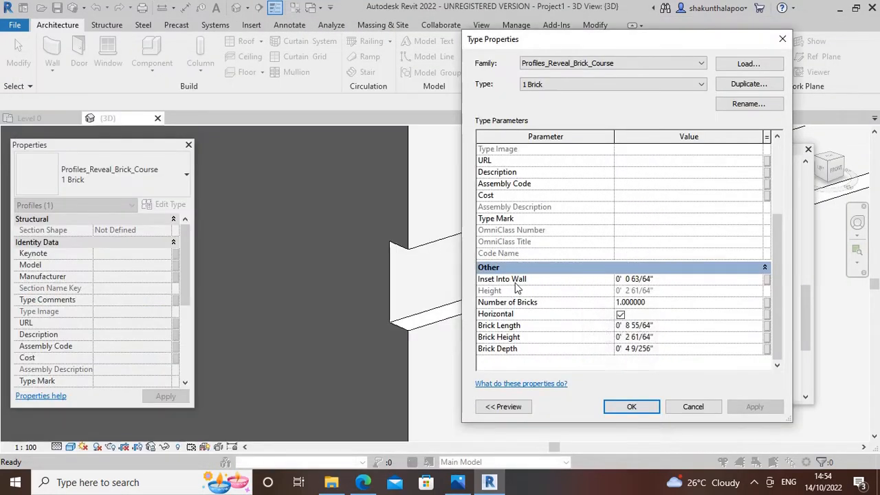
{"action": "left_click", "coordinate": [661, 279]}
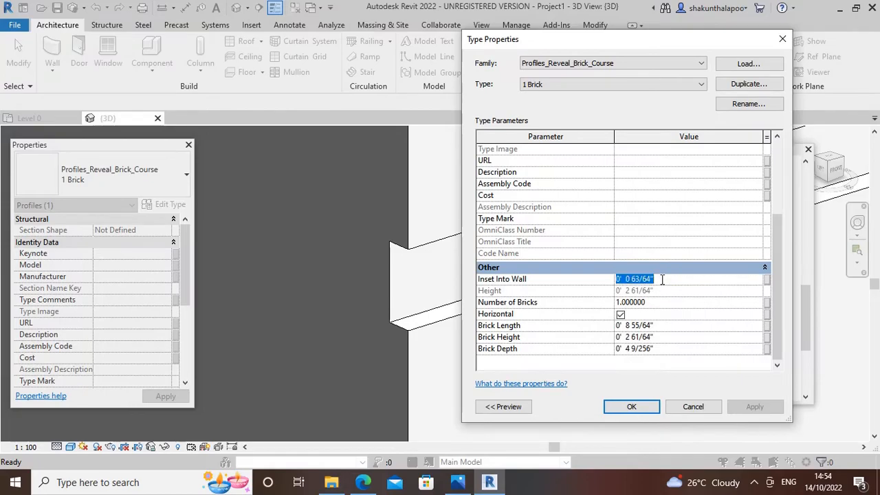
{"action": "type", "text": "2"}
{"action": "left_click", "coordinate": [632, 407]}
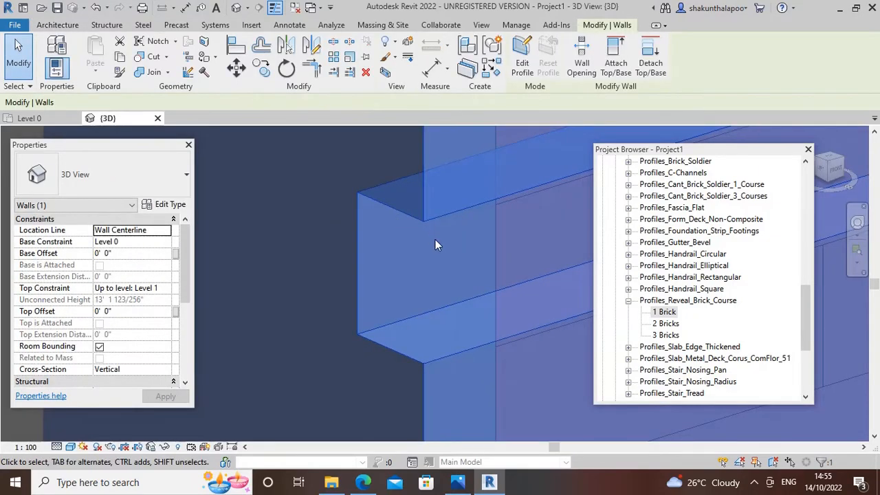
{"action": "scroll", "coordinate": [425, 293], "scroll_direction": "down", "scroll_amount": 2}
{"action": "key", "text": "Escape"}
{"action": "left_click", "coordinate": [408, 250]}
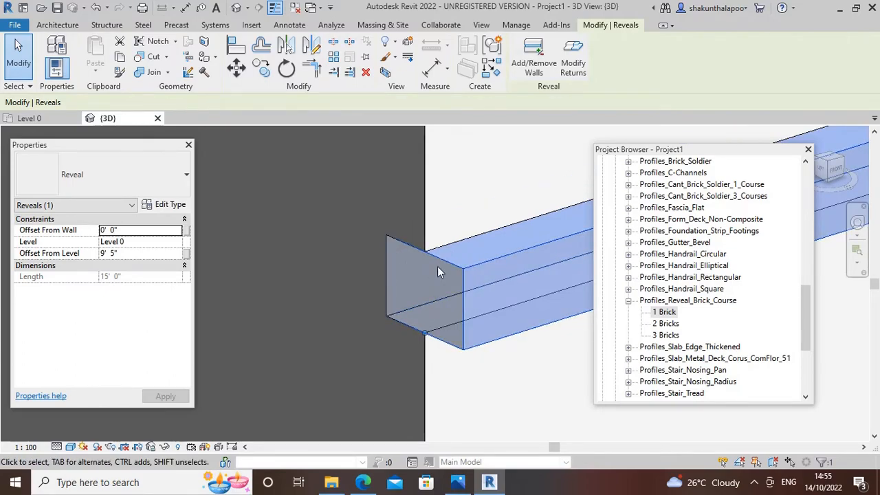
Reopen the type properties of the 1 Brick profile, edit its brick dimensions and accept the change
{"action": "double_click", "coordinate": [664, 312]}
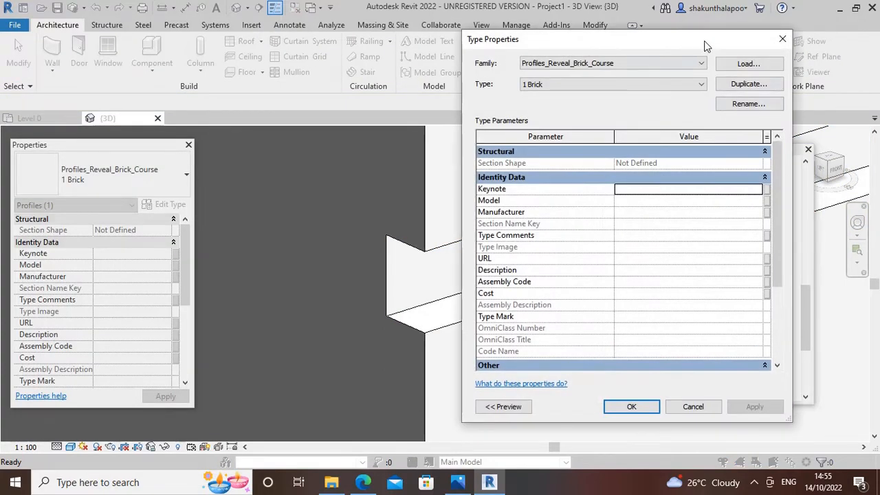
{"action": "left_click_drag", "start_coordinate": [705, 46], "coordinate": [640, 17]}
{"action": "scroll", "coordinate": [605, 172], "scroll_direction": "down", "scroll_amount": 3}
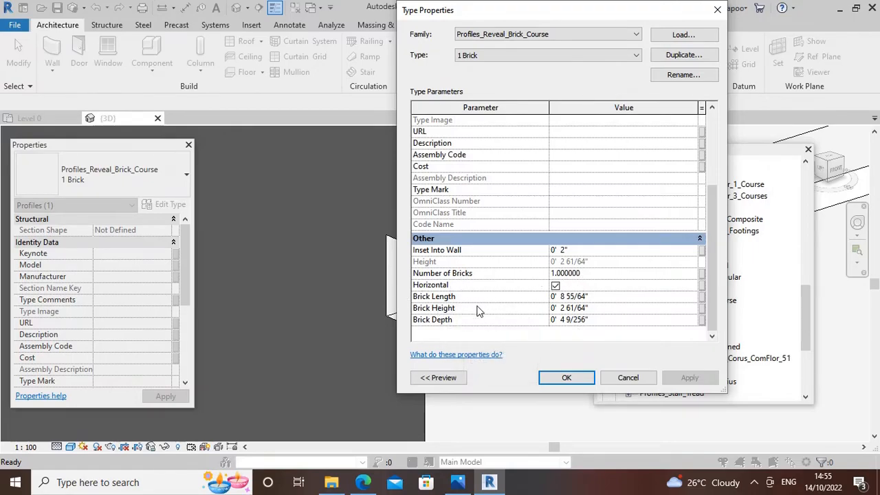
{"action": "left_click", "coordinate": [601, 299]}
{"action": "key", "text": "Return"}
{"action": "key", "text": "Escape"}
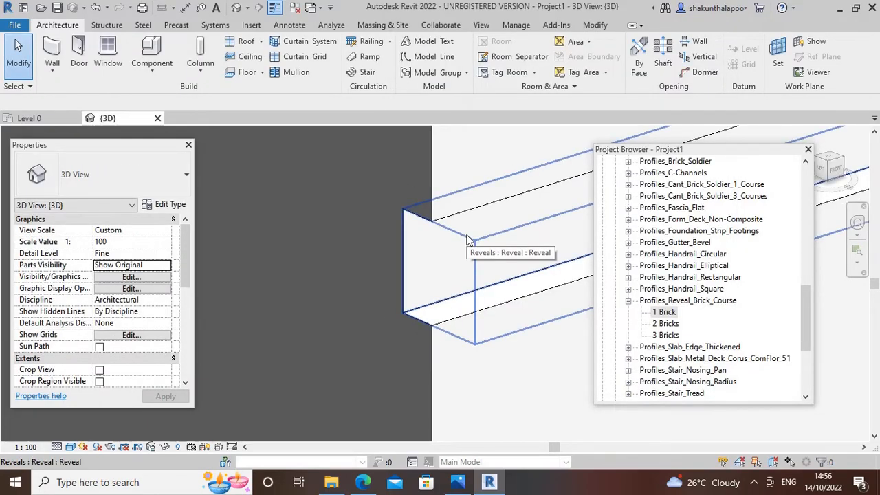
Select the upper reveal and examine its end at the wall corner alongside the lower reveal
{"action": "left_click", "coordinate": [466, 240]}
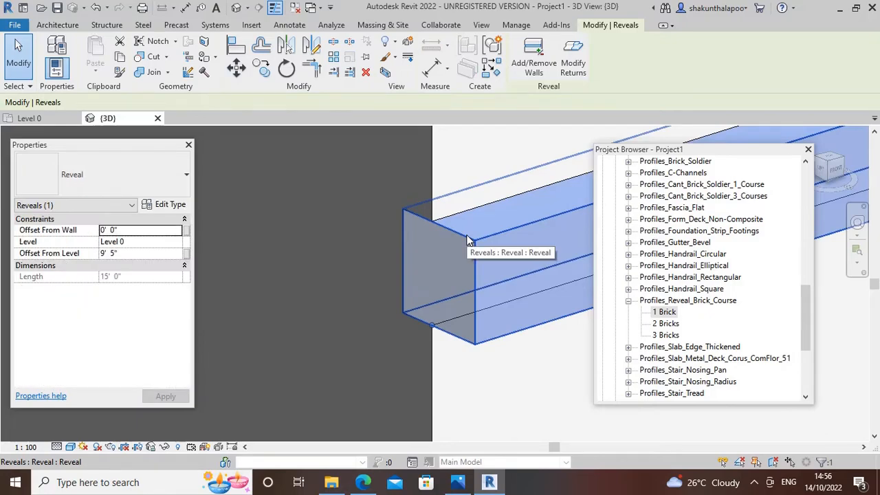
{"action": "middle_click_drag", "start_coordinate": [466, 240], "coordinate": [440, 242]}
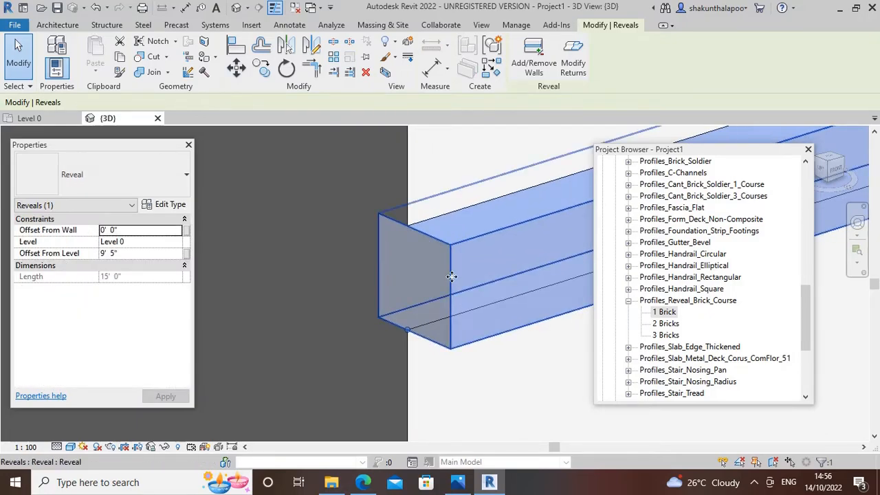
{"action": "scroll", "coordinate": [453, 278], "scroll_direction": "down", "scroll_amount": 2}
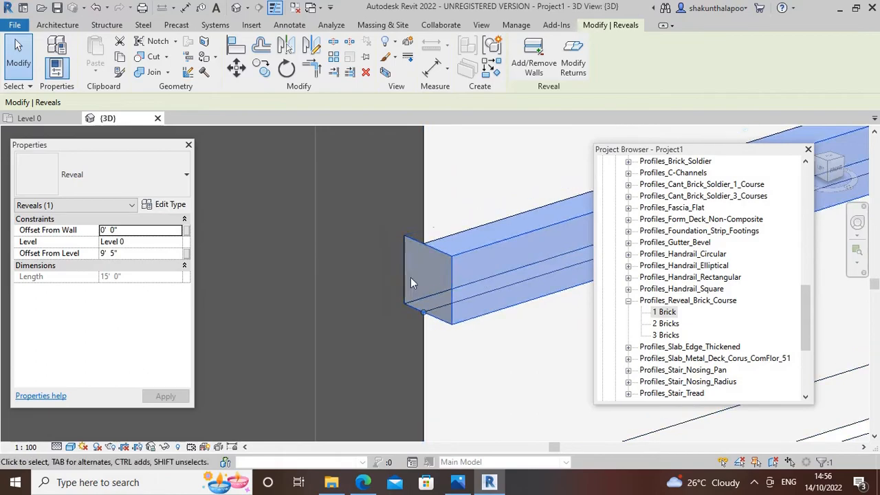
{"action": "scroll", "coordinate": [472, 373], "scroll_direction": "down", "scroll_amount": 2}
{"action": "middle_click_drag", "start_coordinate": [472, 374], "coordinate": [407, 212]}
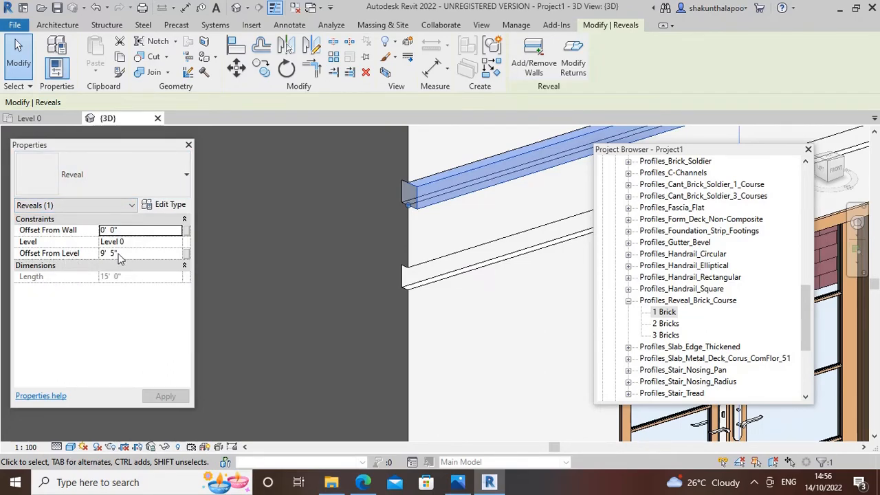
Try an Offset From Level of 10' for the upper reveal and settle on 9'
{"action": "left_click", "coordinate": [142, 255]}
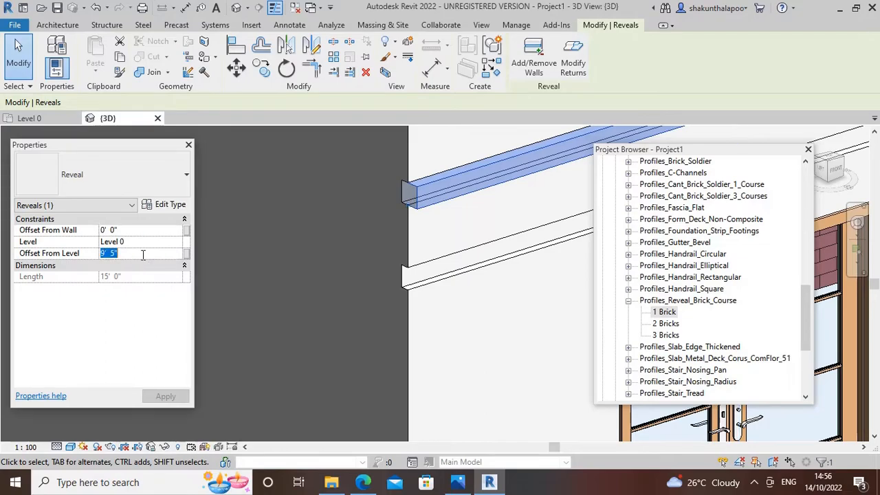
{"action": "type", "text": "10'"}
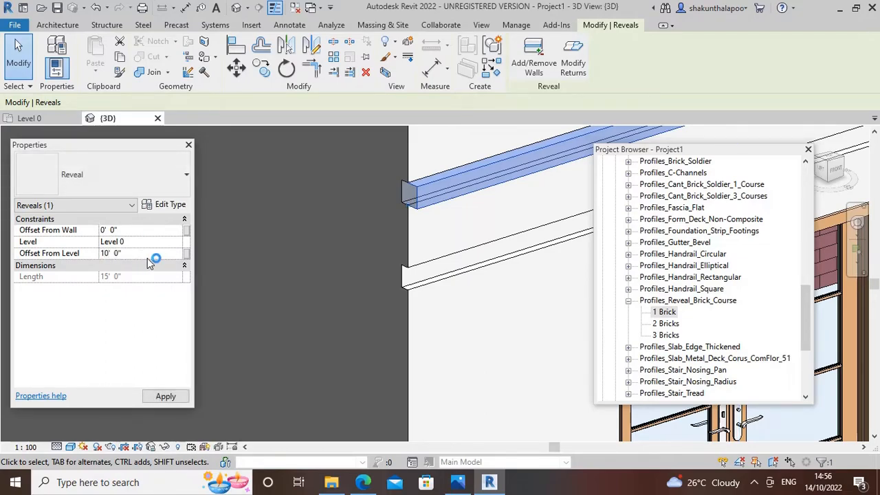
{"action": "middle_click_drag", "start_coordinate": [530, 280], "coordinate": [447, 277], "text": "shift"}
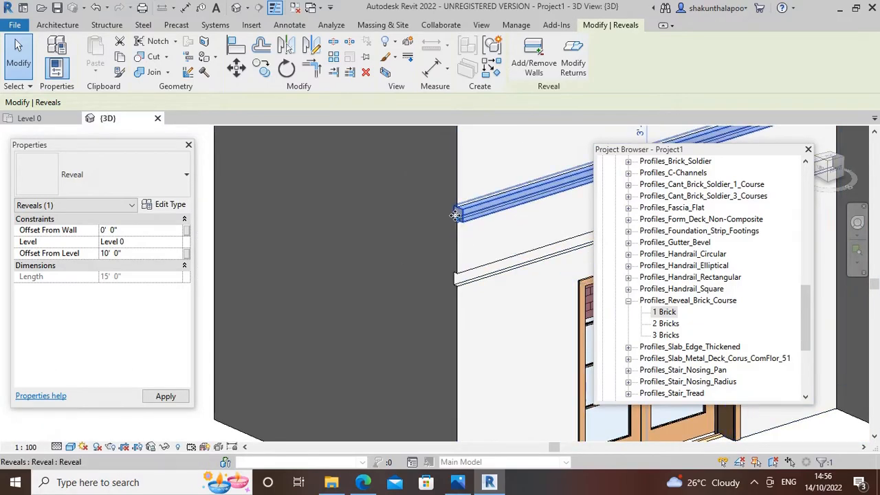
{"action": "left_click", "coordinate": [146, 254]}
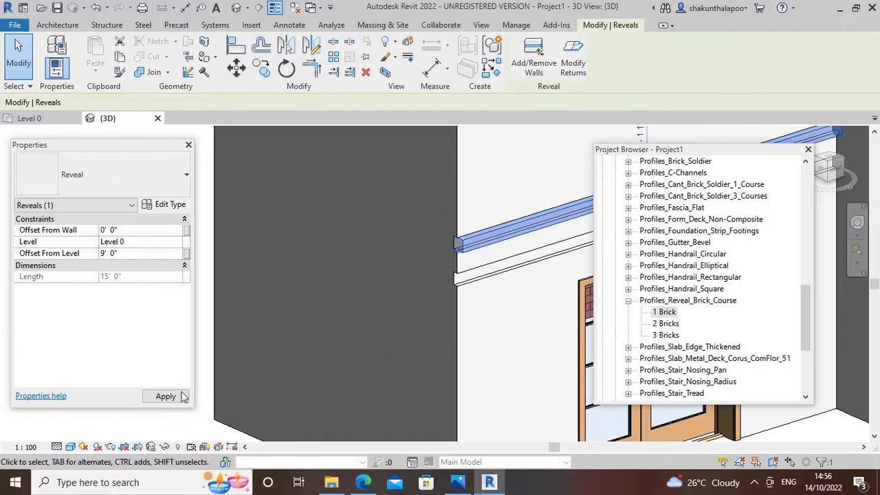
{"action": "scroll", "coordinate": [451, 321], "scroll_direction": "up", "scroll_amount": 3}
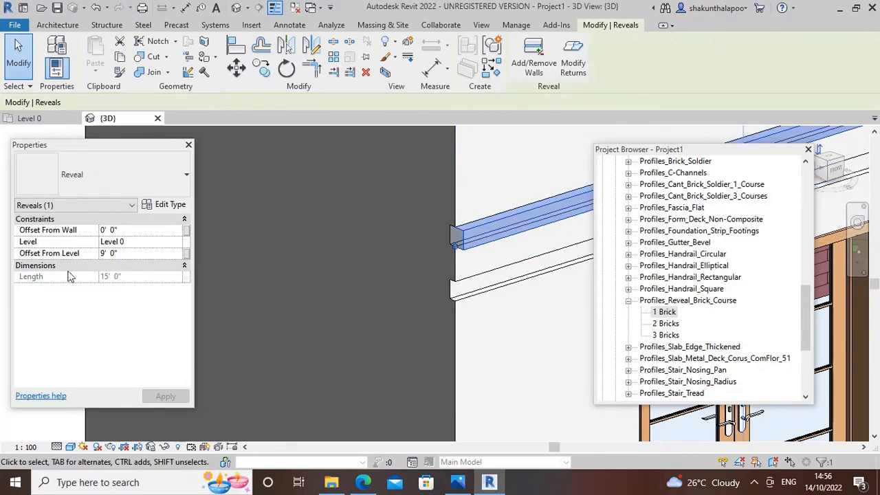
Set the upper reveal's Offset From Wall to 1" and inspect its position at the wall corner
{"action": "left_click", "coordinate": [144, 231]}
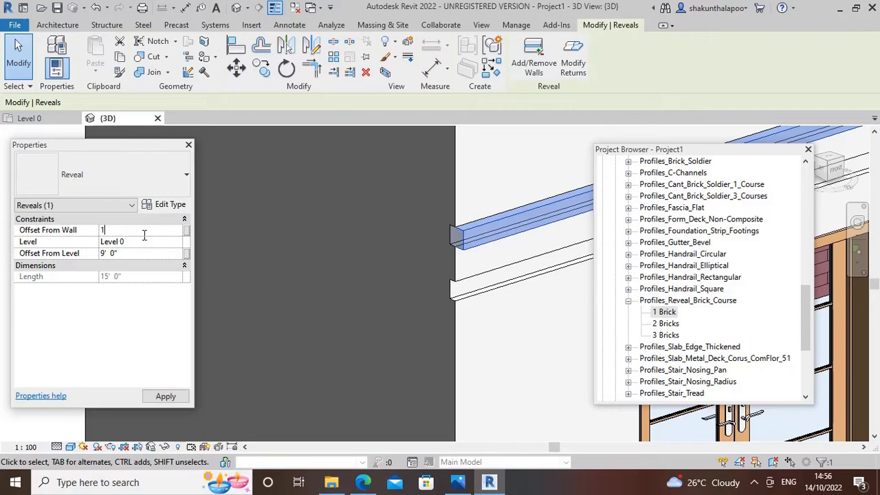
{"action": "type", "text": "1\""}
{"action": "key", "text": "Return"}
{"action": "left_click", "coordinate": [165, 396]}
{"action": "scroll", "coordinate": [433, 251], "scroll_direction": "up", "scroll_amount": 5}
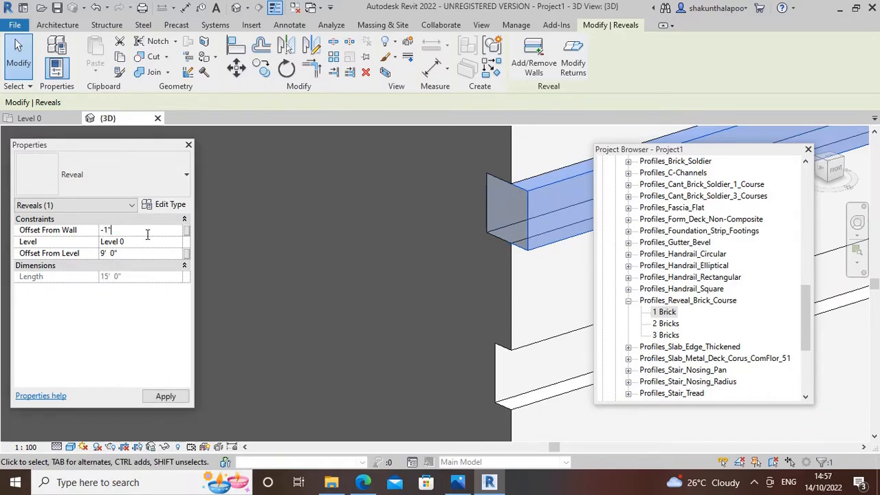
Set the upper reveal's Offset From Wall to -1", inspect both reveals on the wall and clear the selection
{"action": "left_click", "coordinate": [166, 396]}
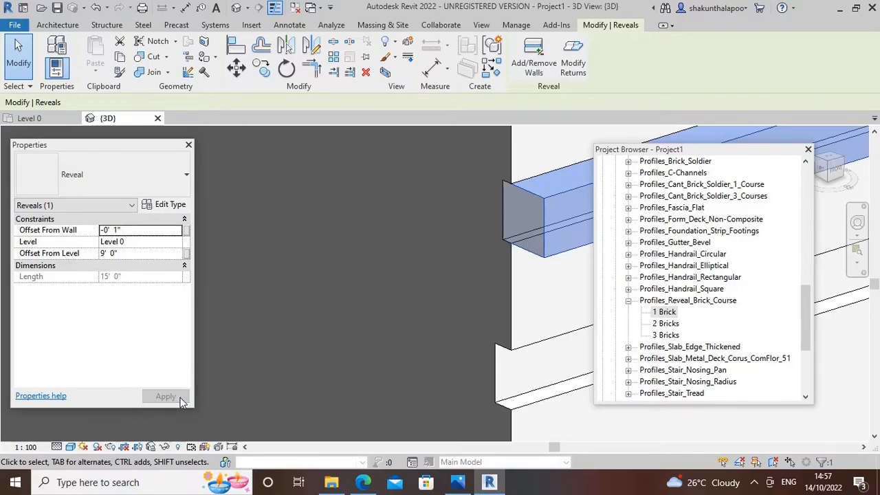
{"action": "middle_click_drag", "start_coordinate": [530, 232], "coordinate": [442, 287], "text": "shift"}
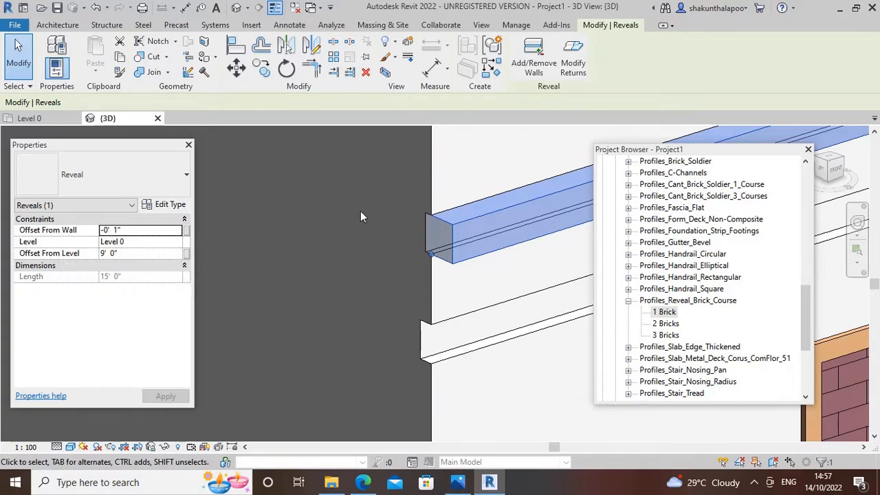
{"action": "middle_click_drag", "start_coordinate": [465, 309], "coordinate": [442, 293], "text": "shift"}
{"action": "scroll", "coordinate": [360, 257], "scroll_direction": "up", "scroll_amount": 5}
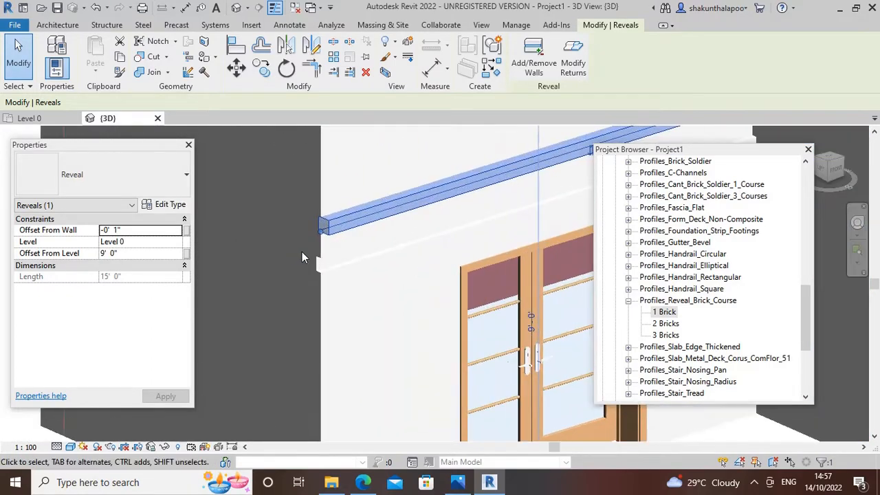
{"action": "scroll", "coordinate": [313, 255], "scroll_direction": "down", "scroll_amount": 2}
{"action": "middle_click_drag", "start_coordinate": [313, 255], "coordinate": [458, 288]}
{"action": "left_click", "coordinate": [214, 196]}
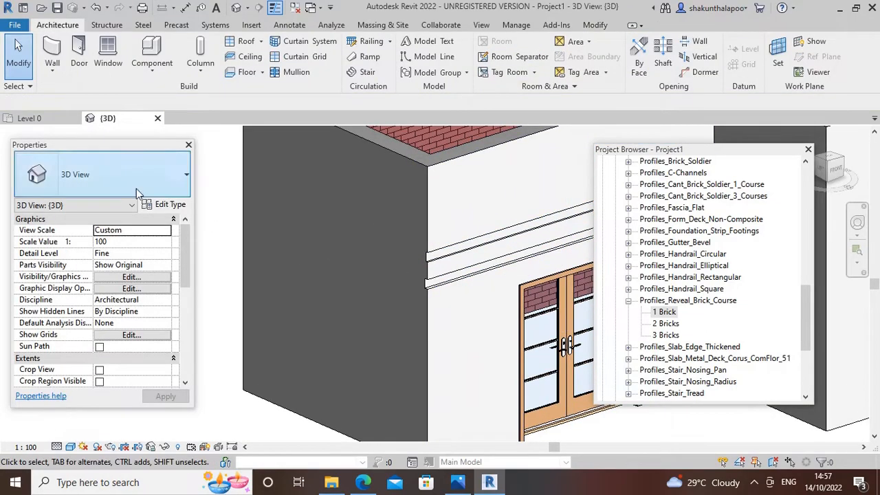
Create a new family from the Metric Profile template
{"action": "left_click", "coordinate": [14, 24]}
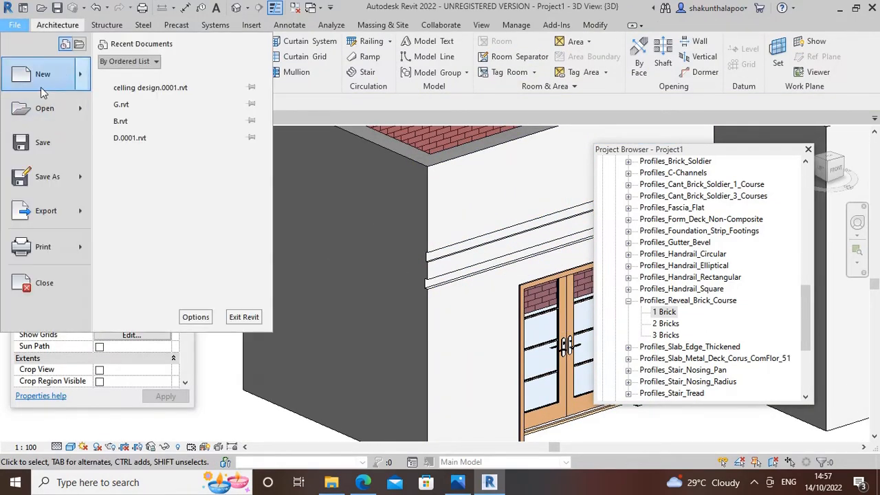
{"action": "mouse_move", "coordinate": [83, 83]}
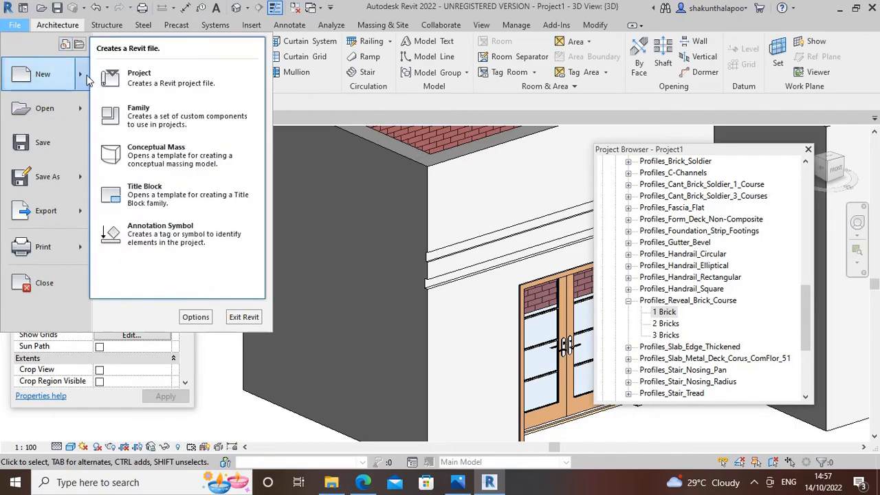
{"action": "left_click", "coordinate": [172, 118]}
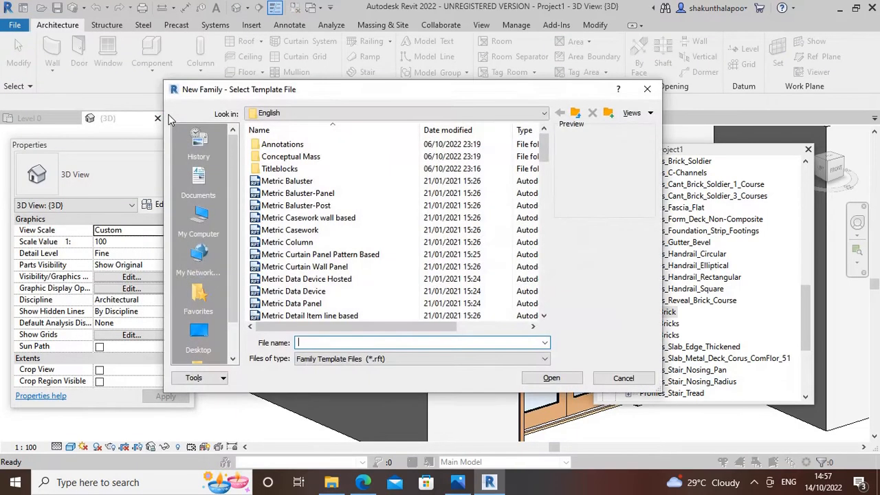
{"action": "scroll", "coordinate": [324, 240], "scroll_direction": "down", "scroll_amount": 20}
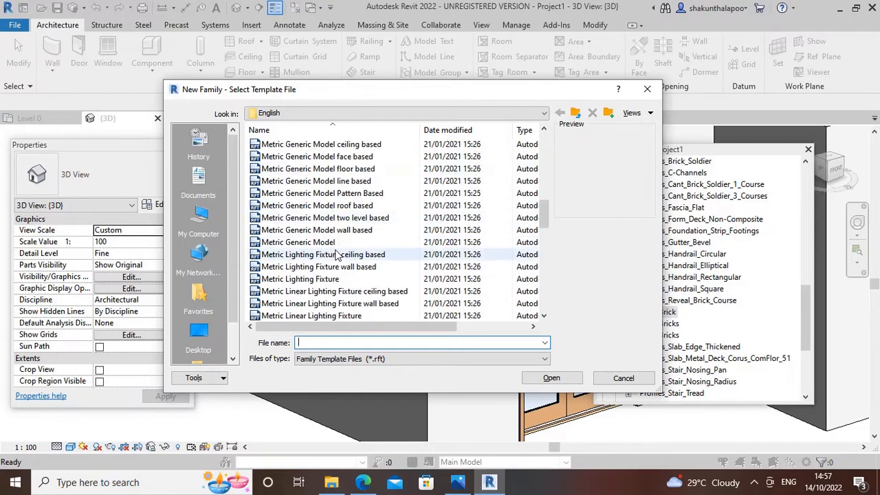
{"action": "scroll", "coordinate": [323, 248], "scroll_direction": "up", "scroll_amount": 1}
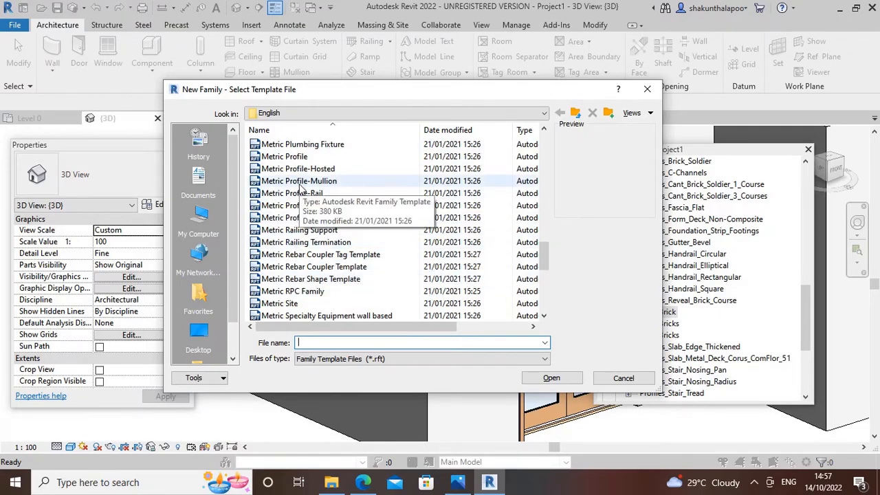
{"action": "left_click", "coordinate": [297, 157]}
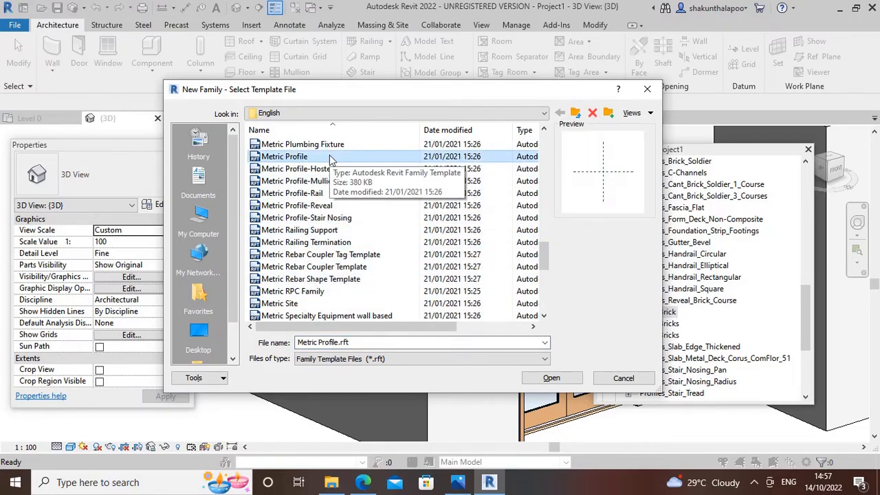
{"action": "left_click", "coordinate": [552, 379]}
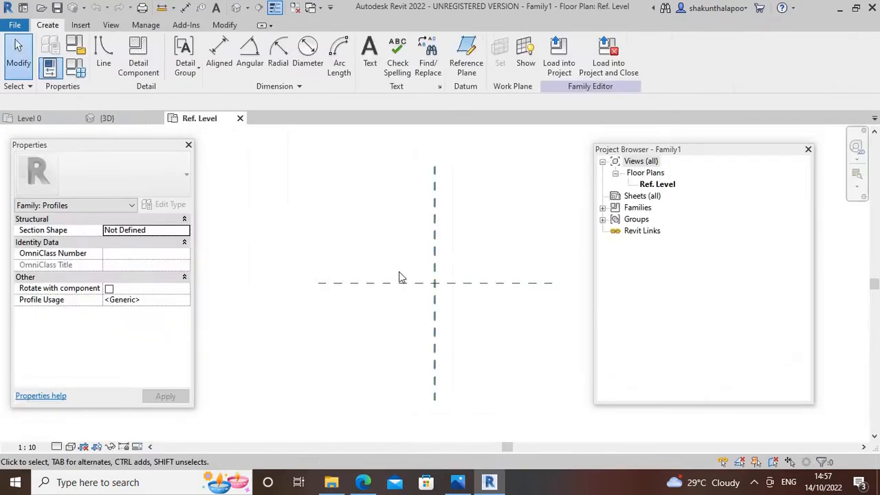
Start the profile outline at the reference plane intersection with a vertical edge about 45 mm high and a top projection about 20 by 10 mm
{"action": "scroll", "coordinate": [378, 250], "scroll_direction": "up", "scroll_amount": 2}
{"action": "scroll", "coordinate": [479, 280], "scroll_direction": "up", "scroll_amount": 1}
{"action": "middle_click_drag", "start_coordinate": [423, 269], "coordinate": [345, 231]}
{"action": "scroll", "coordinate": [403, 253], "scroll_direction": "up", "scroll_amount": 1}
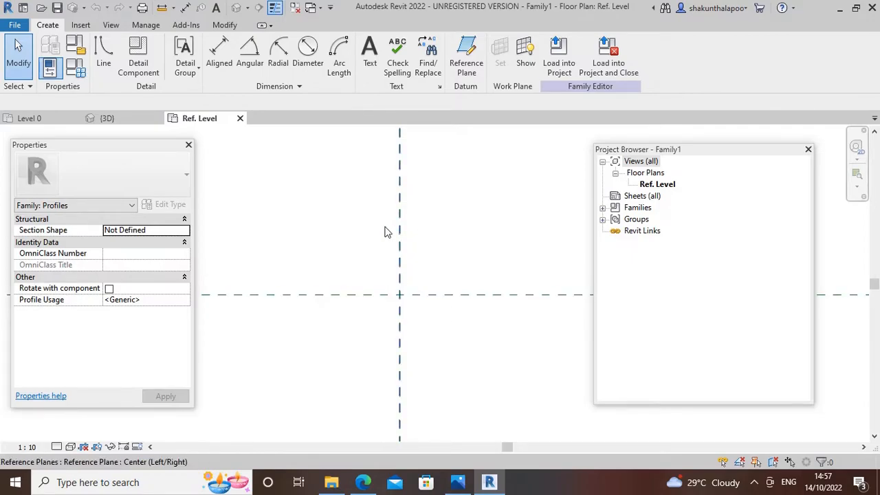
{"action": "left_click", "coordinate": [102, 61]}
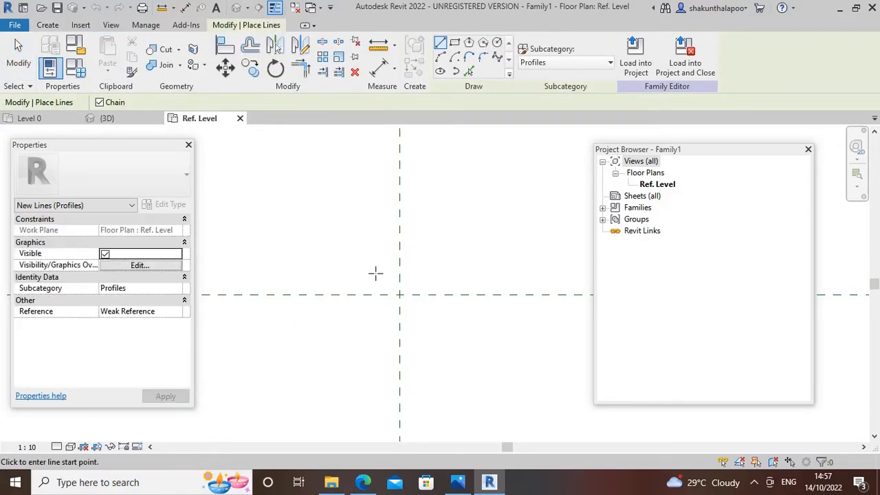
{"action": "left_click", "coordinate": [412, 305]}
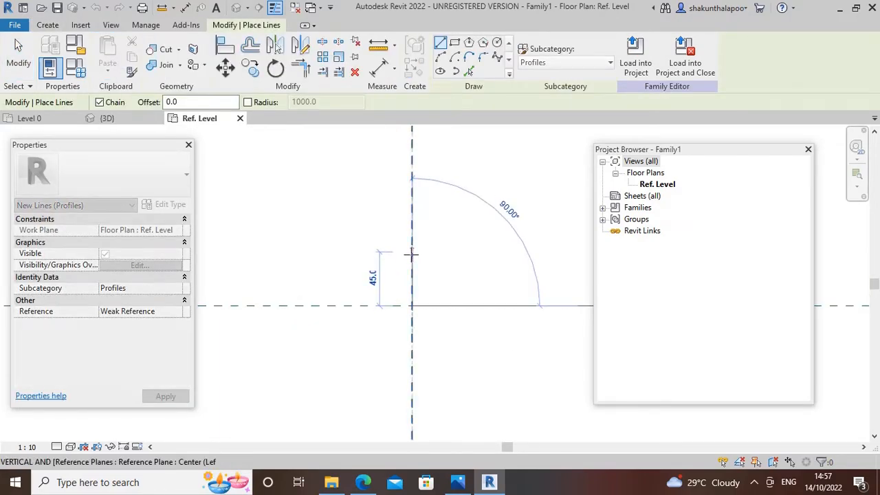
{"action": "left_click", "coordinate": [412, 256]}
{"action": "scroll", "coordinate": [417, 260], "scroll_direction": "up", "scroll_amount": 3}
{"action": "left_click", "coordinate": [457, 278]}
{"action": "left_click", "coordinate": [457, 283]}
{"action": "left_click", "coordinate": [432, 275]}
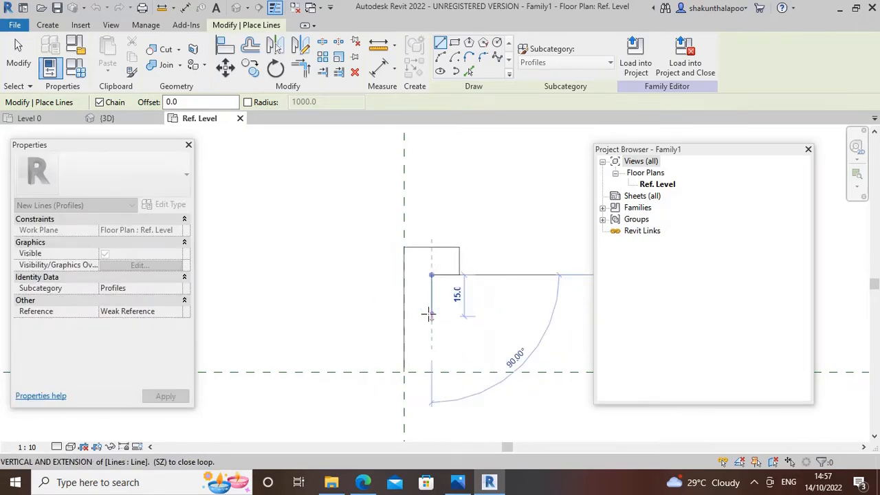
Close the E-shaped outline with a recess about 12 mm high, a middle projection about 5 mm high, a second recess and a bottom projection
{"action": "left_click", "coordinate": [431, 307]}
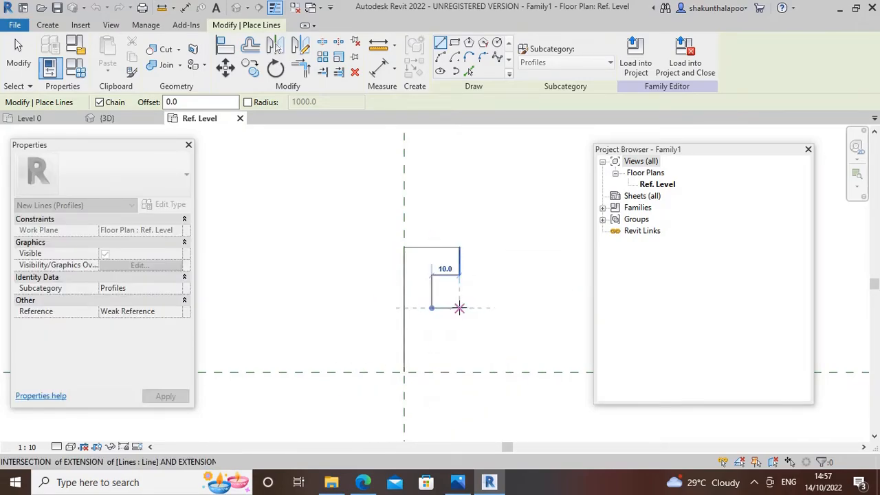
{"action": "left_click", "coordinate": [459, 308]}
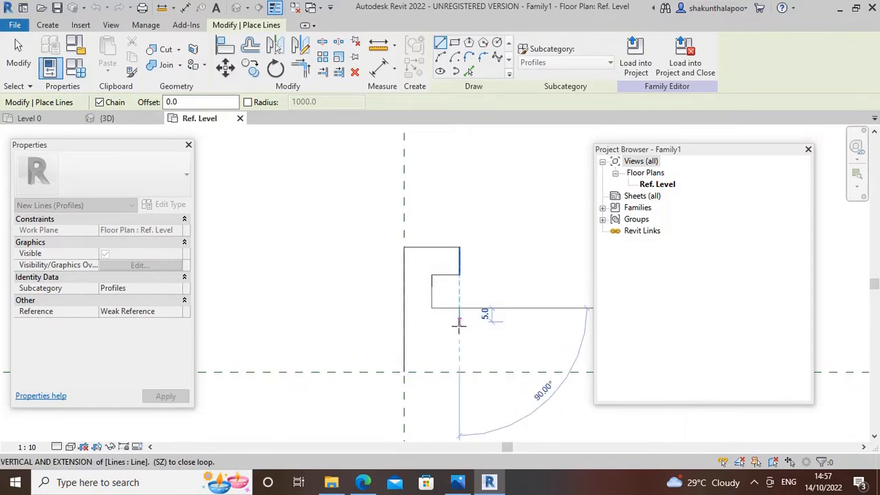
{"action": "left_click", "coordinate": [459, 321]}
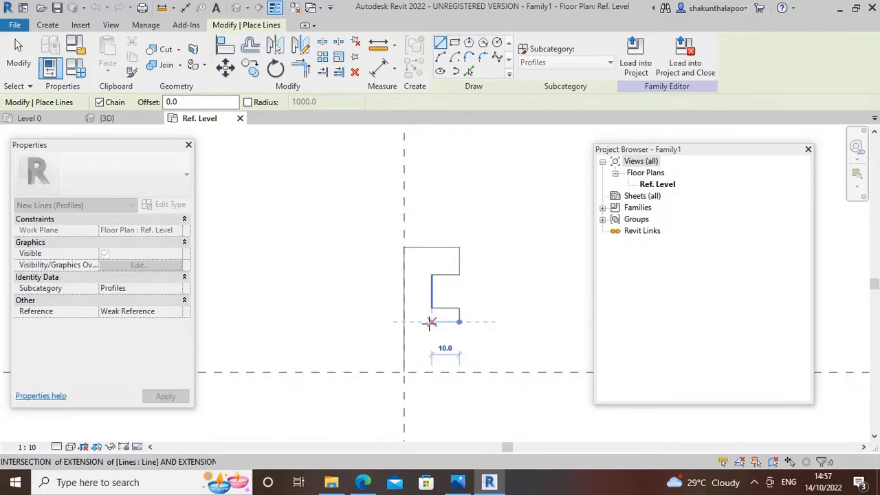
{"action": "left_click", "coordinate": [430, 348]}
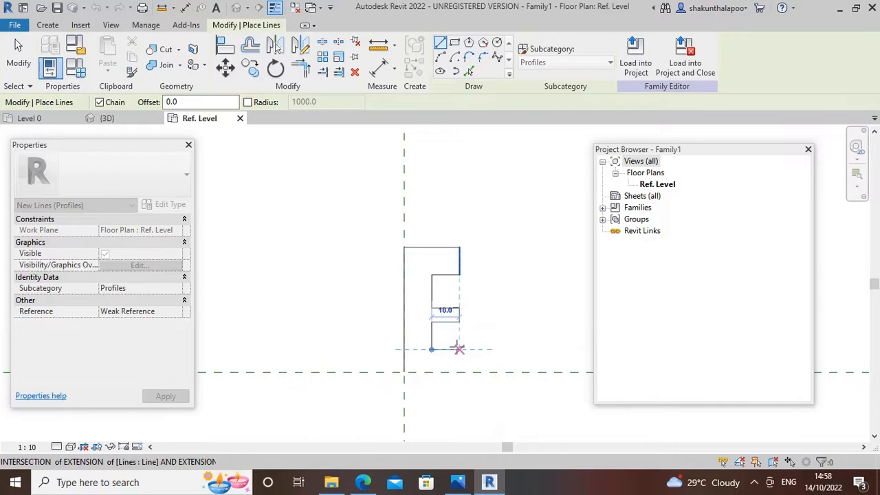
{"action": "left_click", "coordinate": [459, 349]}
{"action": "left_click", "coordinate": [459, 371]}
{"action": "left_click", "coordinate": [403, 372]}
{"action": "scroll", "coordinate": [419, 314], "scroll_direction": "up", "scroll_amount": 1}
{"action": "key", "text": "Escape"}
{"action": "key", "text": "Escape"}
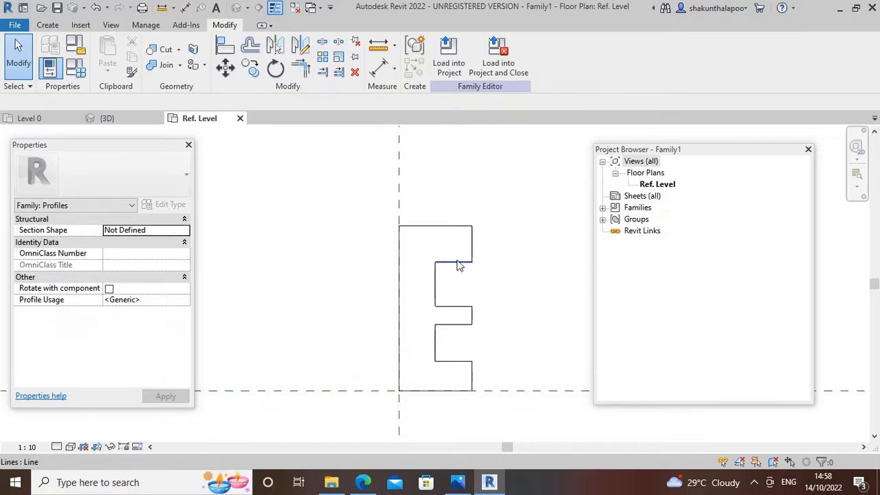
Shift the lower edge of the profile's top projection slightly upward
{"action": "left_click", "coordinate": [459, 262]}
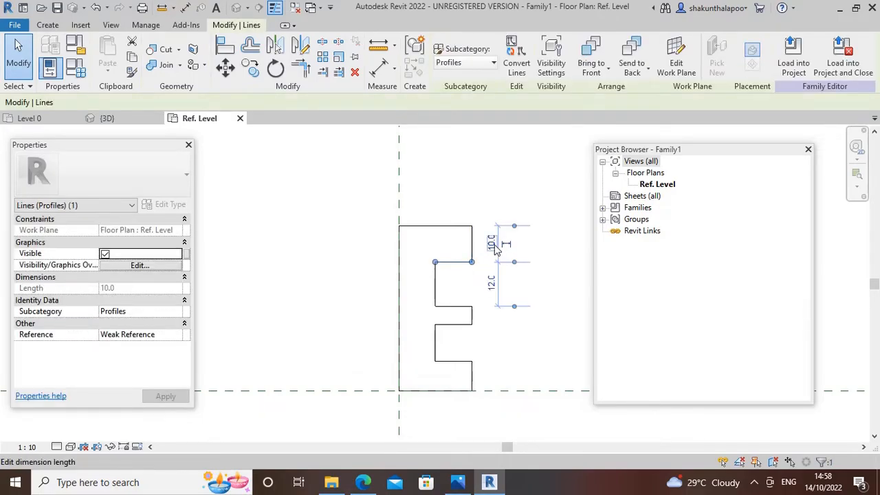
{"action": "left_click", "coordinate": [451, 282]}
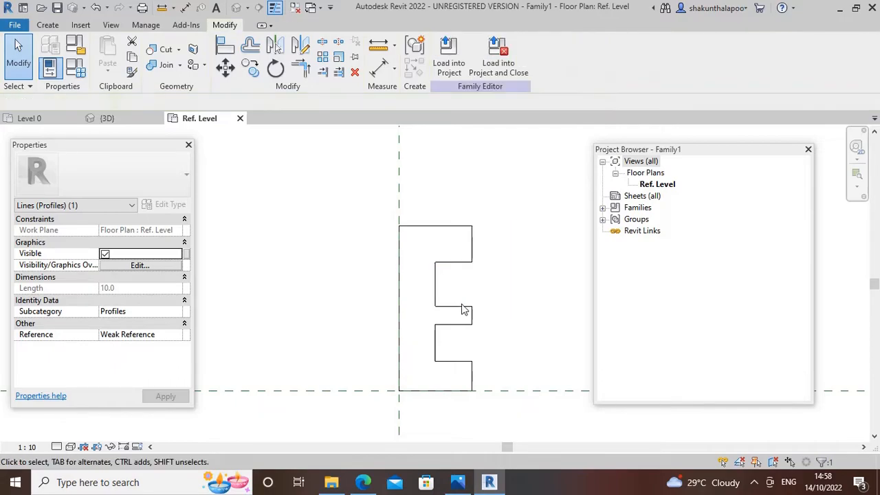
{"action": "left_click", "coordinate": [458, 261]}
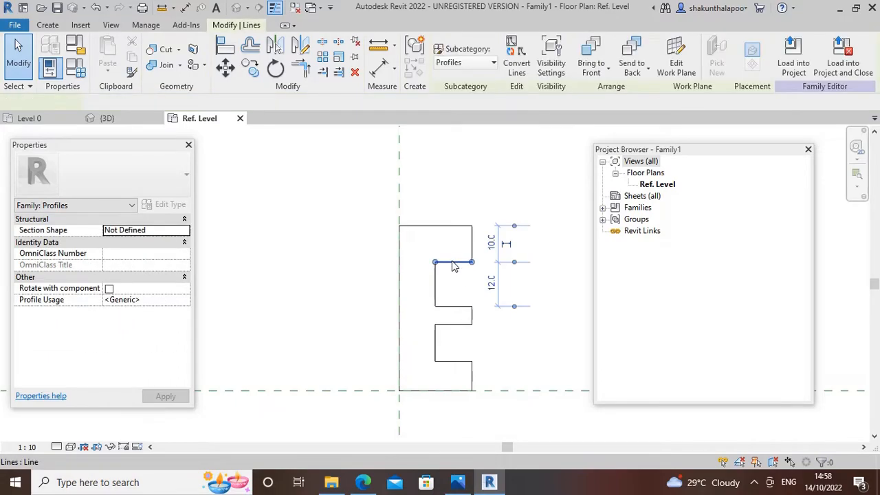
{"action": "left_click", "coordinate": [473, 202]}
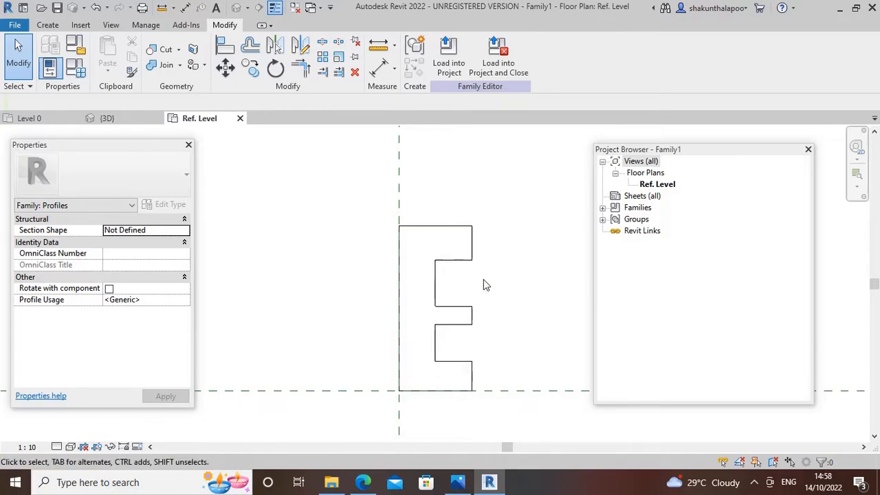
Replace the middle projection and recess edges with an inward-curving arc of about 23 mm radius joining the top and bottom projections
{"action": "left_click_drag", "start_coordinate": [479, 282], "coordinate": [430, 336]}
{"action": "key", "text": "Delete"}
{"action": "left_click", "coordinate": [48, 25]}
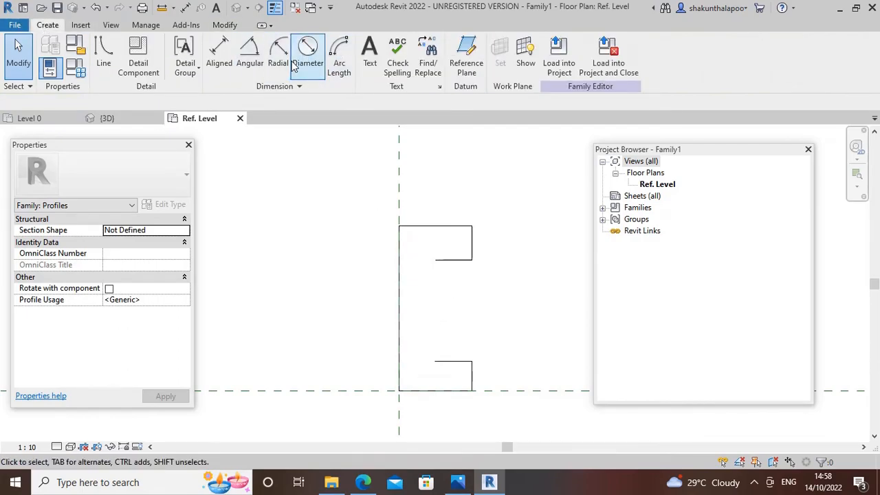
{"action": "left_click", "coordinate": [104, 55]}
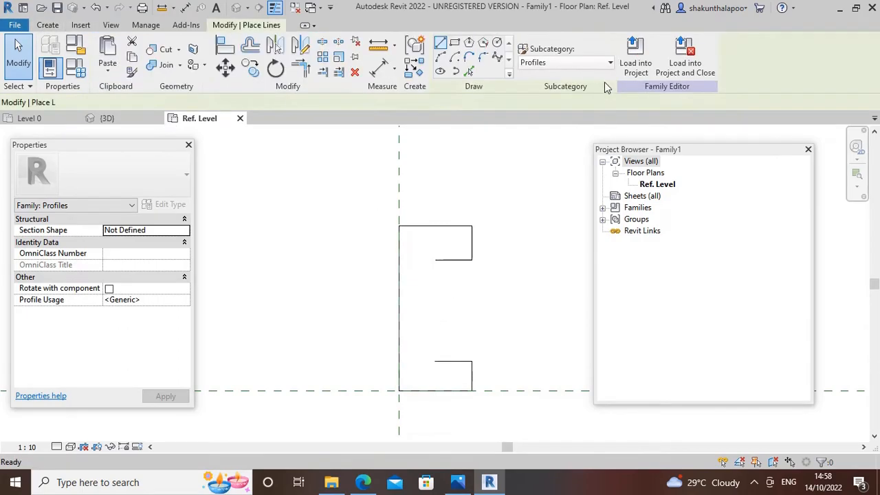
{"action": "left_click", "coordinate": [440, 56]}
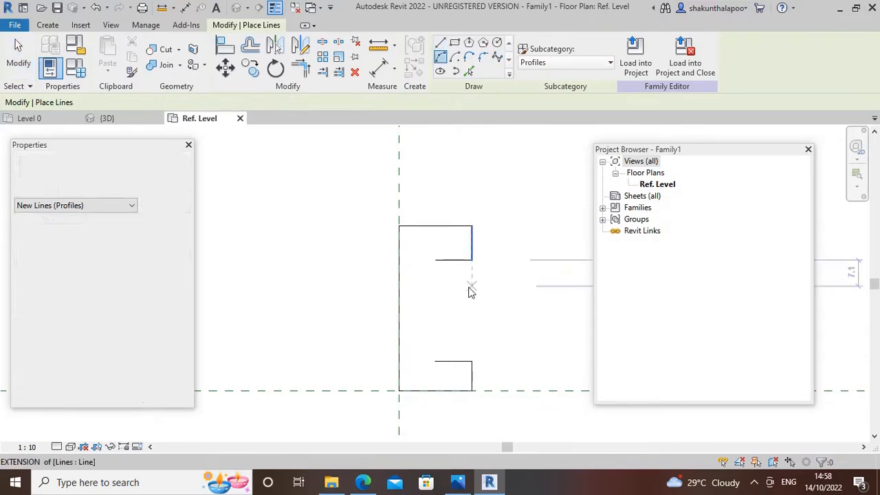
{"action": "left_click", "coordinate": [436, 260]}
{"action": "left_click", "coordinate": [441, 361]}
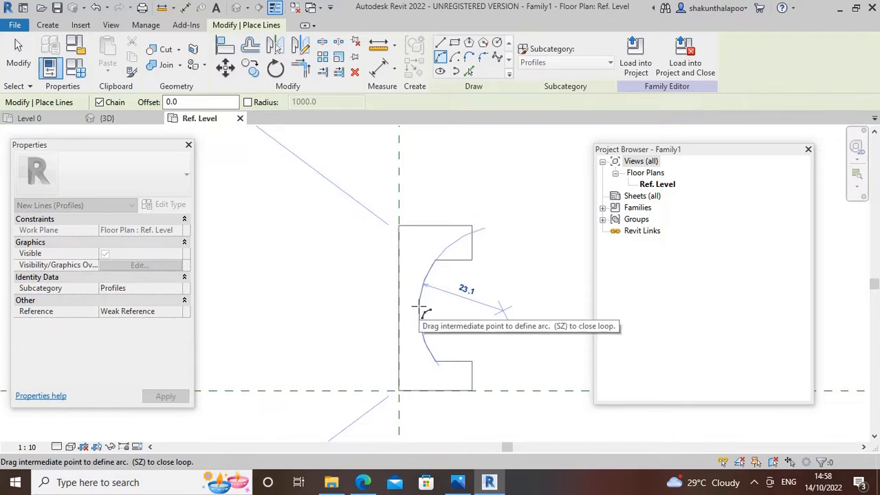
{"action": "left_click", "coordinate": [420, 307]}
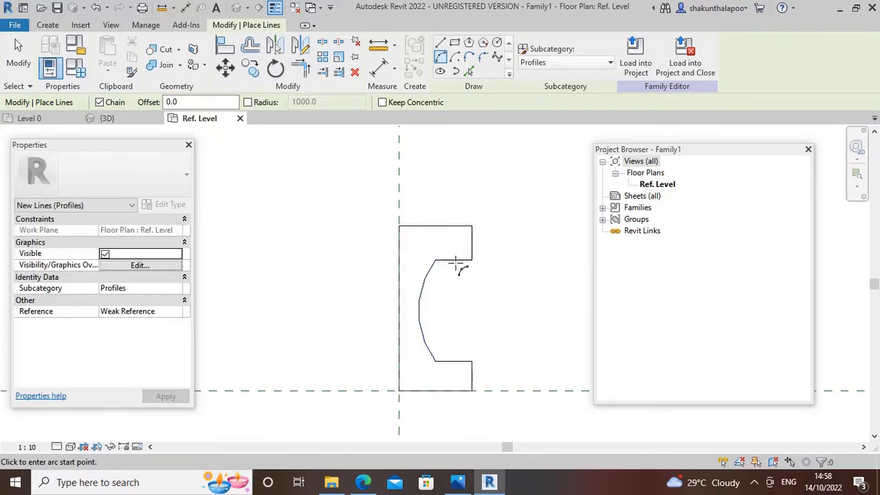
Fillet the lower outer corner of the profile's top projection with a radius of about 5 mm
{"action": "left_click", "coordinate": [484, 57]}
{"action": "left_click", "coordinate": [462, 260]}
{"action": "left_click", "coordinate": [472, 253]}
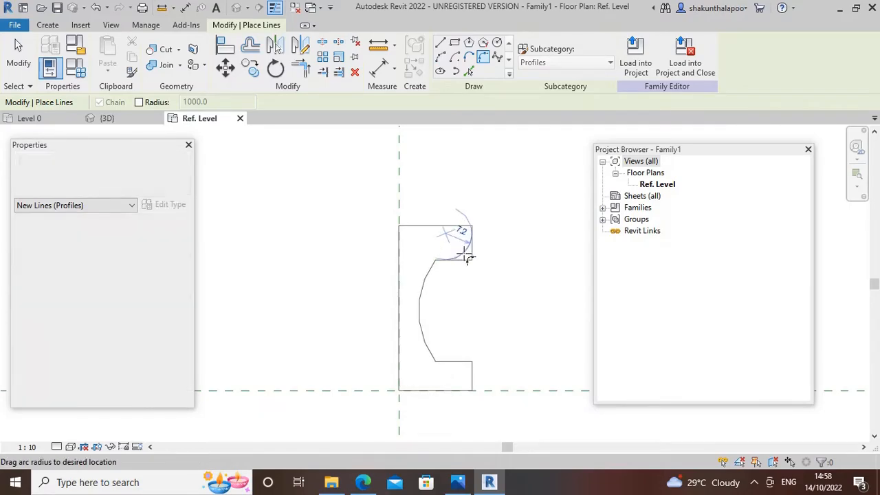
{"action": "left_click", "coordinate": [468, 254]}
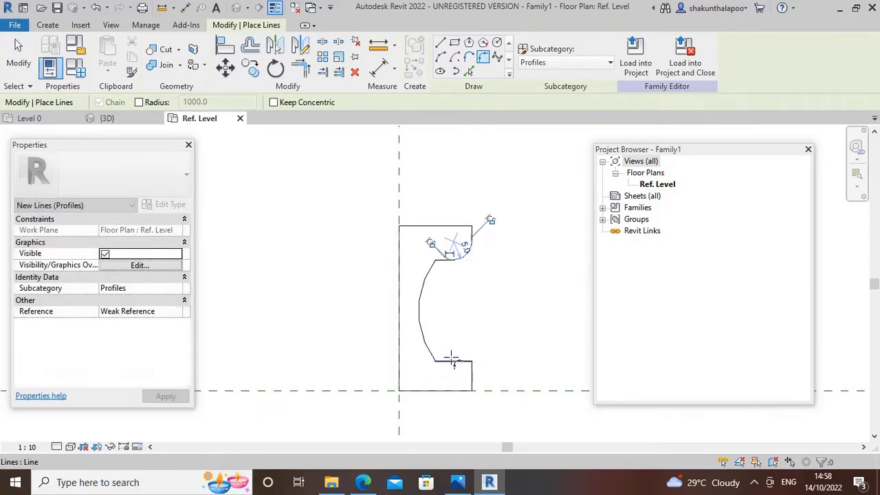
Fillet the upper outer corner of the profile's bottom projection to resemble the rounded corner above
{"action": "left_click", "coordinate": [457, 362]}
{"action": "left_click", "coordinate": [473, 380]}
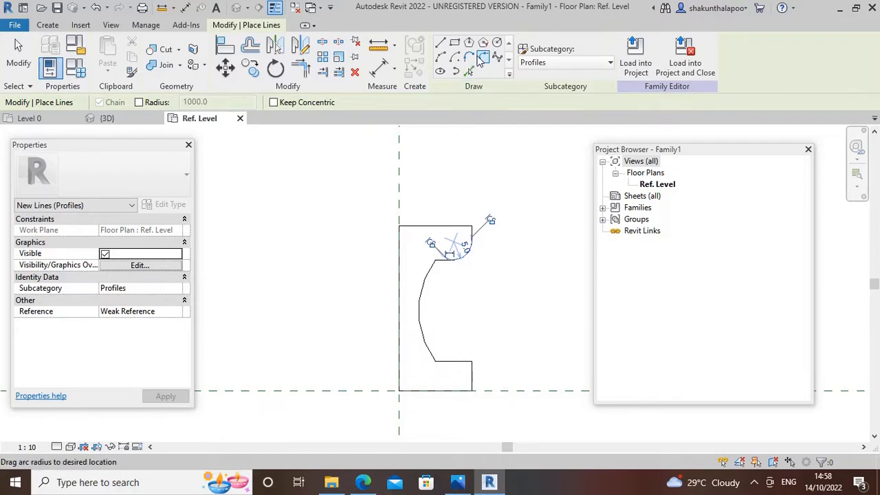
{"action": "left_click", "coordinate": [481, 60]}
{"action": "scroll", "coordinate": [462, 372], "scroll_direction": "up", "scroll_amount": 2}
{"action": "left_click", "coordinate": [470, 356]}
{"action": "left_click", "coordinate": [477, 360]}
{"action": "left_click", "coordinate": [470, 365]}
{"action": "key", "text": "Escape"}
{"action": "key", "text": "Escape"}
Check the finished profile outline and load the family into the building project
{"action": "scroll", "coordinate": [501, 320], "scroll_direction": "down", "scroll_amount": 2}
{"action": "scroll", "coordinate": [484, 291], "scroll_direction": "down", "scroll_amount": 1}
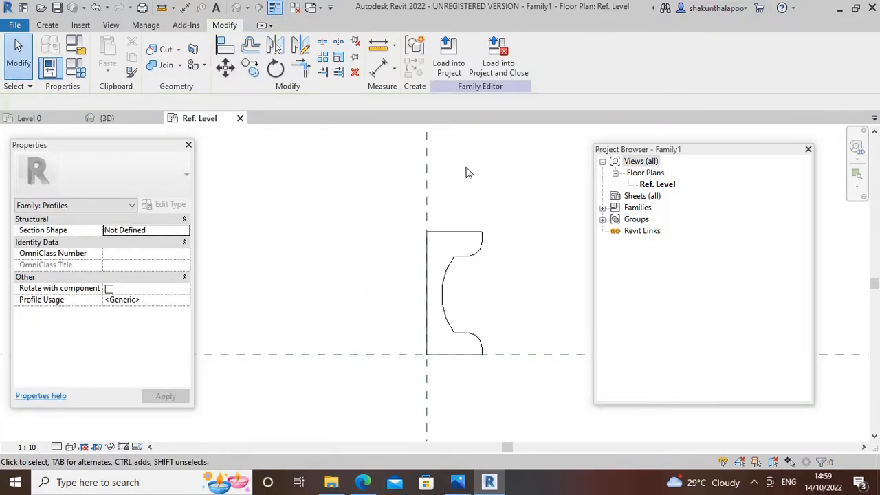
{"action": "middle_click_drag", "start_coordinate": [482, 308], "coordinate": [450, 292]}
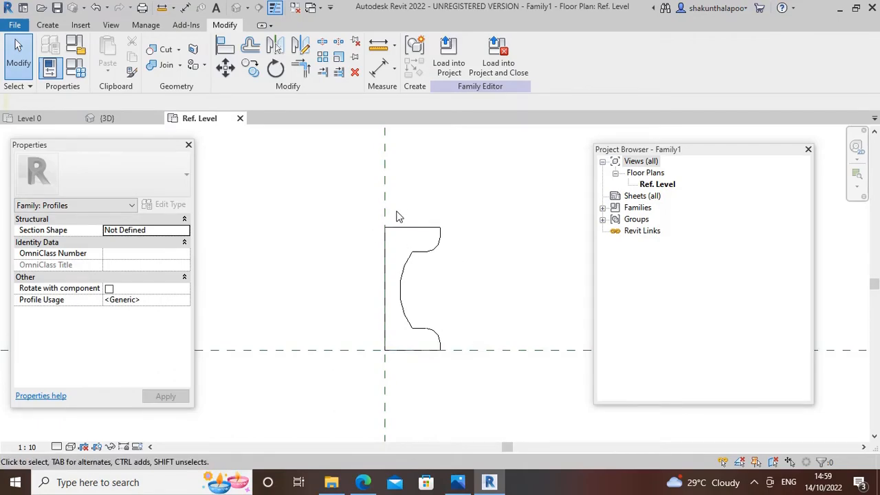
{"action": "scroll", "coordinate": [419, 267], "scroll_direction": "up", "scroll_amount": 2}
{"action": "middle_click_drag", "start_coordinate": [433, 262], "coordinate": [431, 249]}
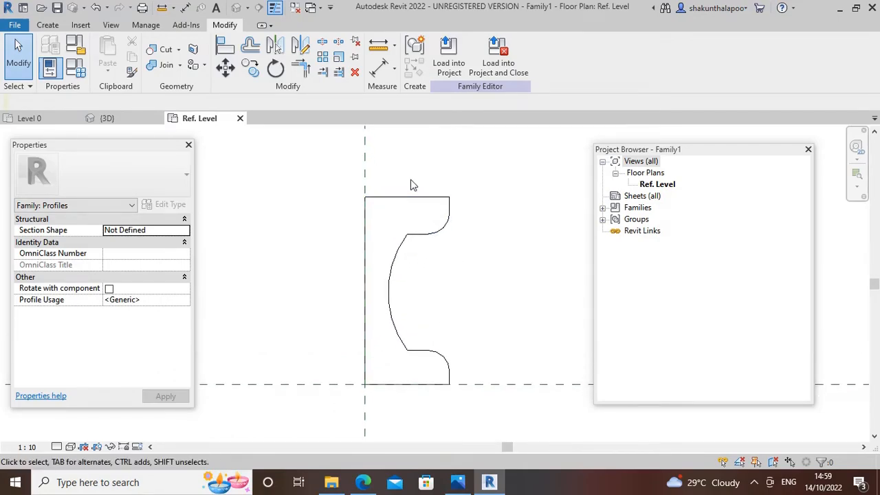
{"action": "left_click", "coordinate": [447, 63]}
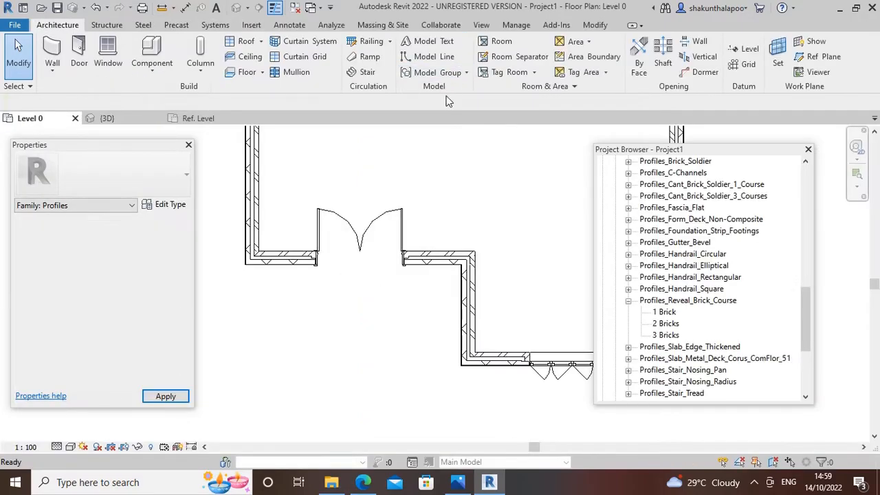
Switch from the Level 0 plan to the 3D view showing the building corner beside the double door
{"action": "scroll", "coordinate": [420, 262], "scroll_direction": "down", "scroll_amount": 2}
{"action": "middle_click_drag", "start_coordinate": [454, 205], "coordinate": [447, 225]}
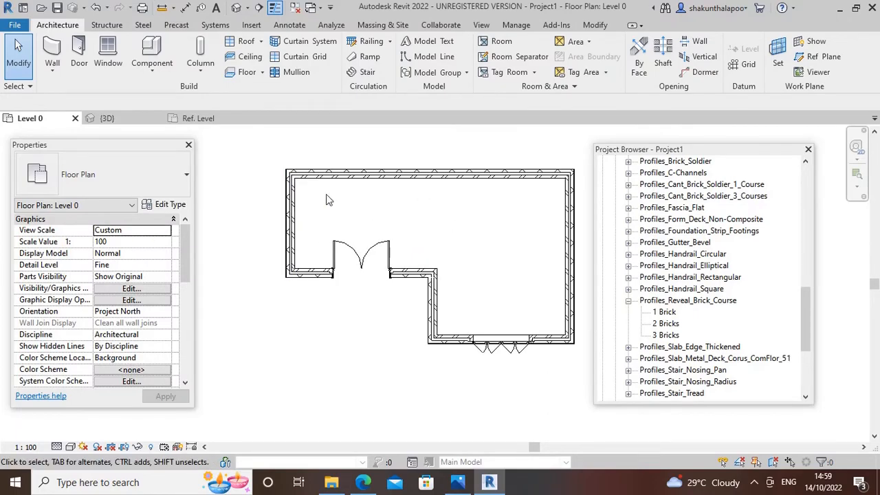
{"action": "left_click", "coordinate": [240, 9]}
{"action": "scroll", "coordinate": [446, 328], "scroll_direction": "down", "scroll_amount": 2}
{"action": "middle_click_drag", "start_coordinate": [405, 308], "coordinate": [410, 320]}
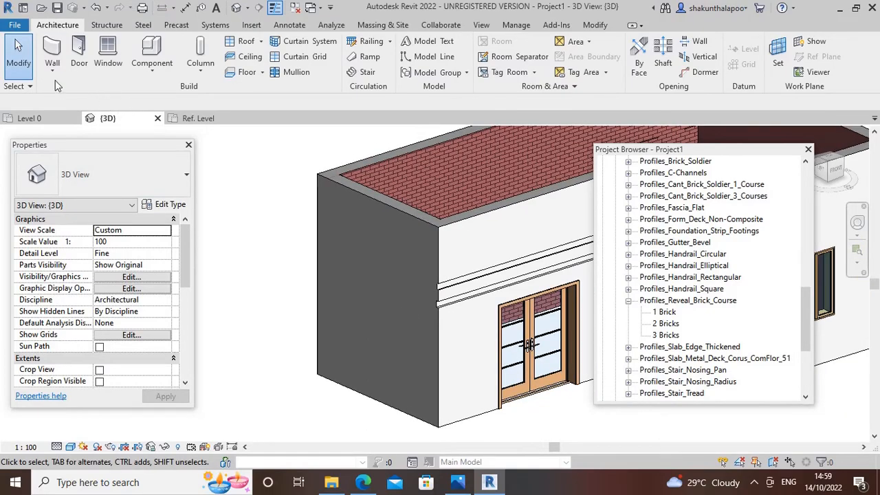
Start a new wall reveal and duplicate the Reveal type under the name revel
{"action": "left_click", "coordinate": [53, 70]}
{"action": "left_click", "coordinate": [91, 194]}
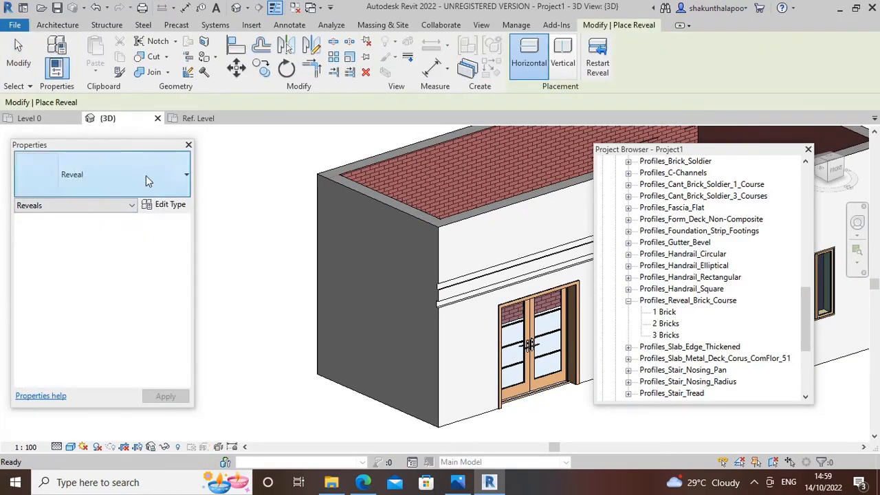
{"action": "left_click", "coordinate": [172, 205]}
{"action": "left_click", "coordinate": [683, 54]}
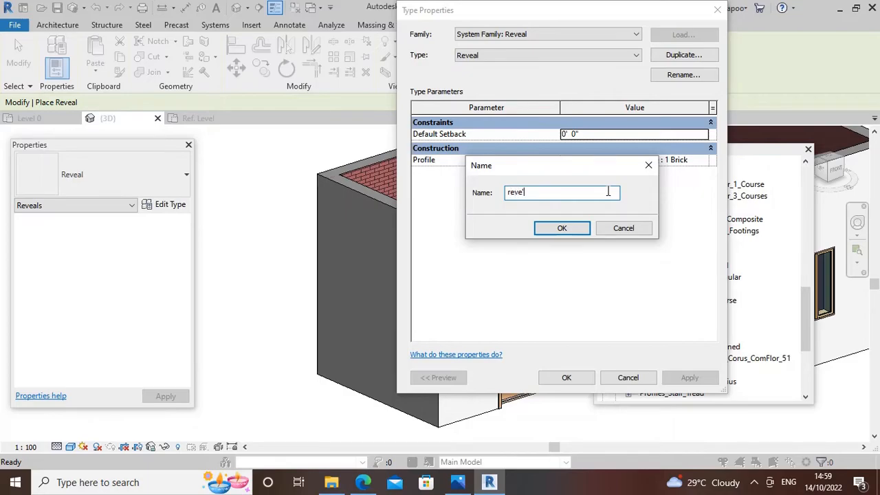
{"action": "type", "text": "revel"}
{"action": "key", "text": "Return"}
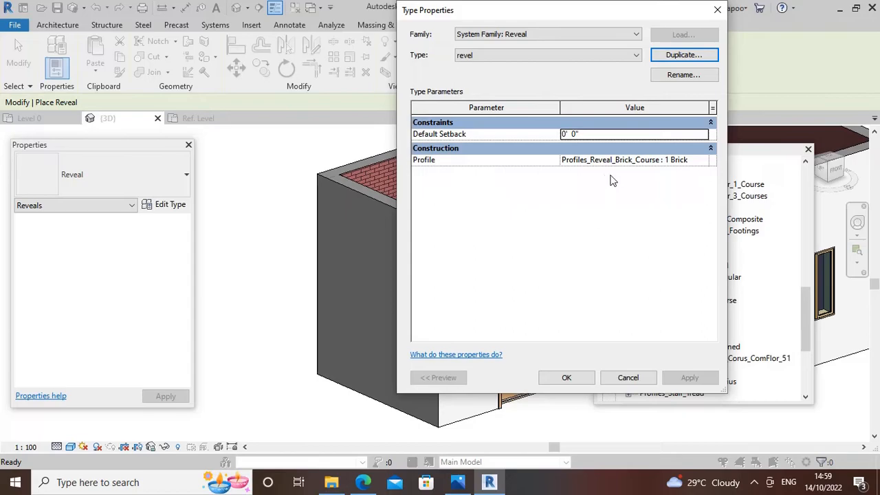
Assign the custom profile Family1 : Family1 to the revel type and accept the type properties
{"action": "left_click", "coordinate": [701, 161]}
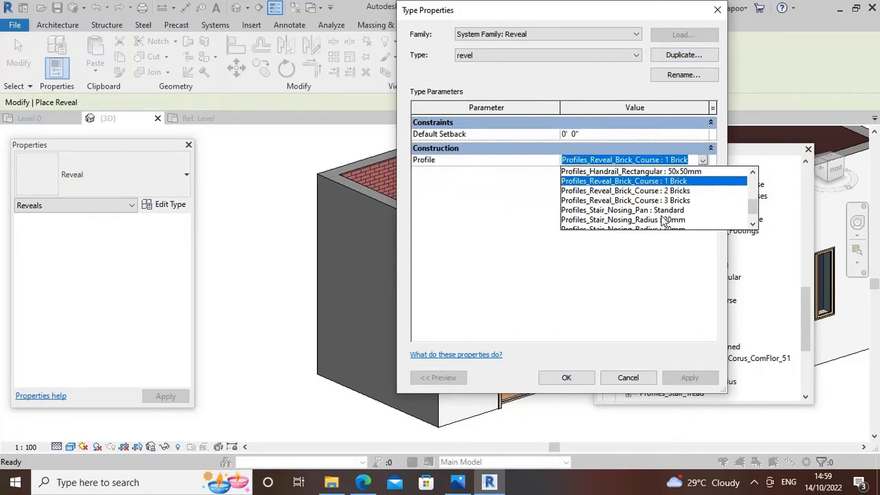
{"action": "scroll", "coordinate": [662, 213], "scroll_direction": "up", "scroll_amount": 3}
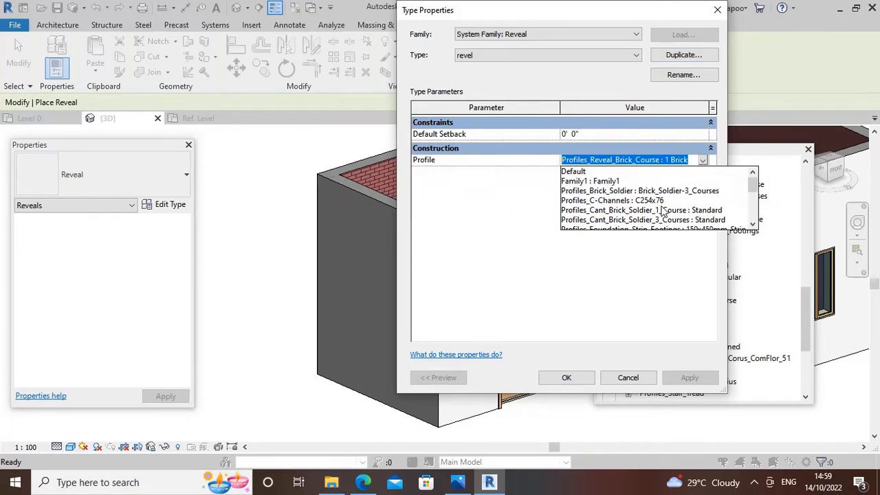
{"action": "left_click", "coordinate": [608, 181]}
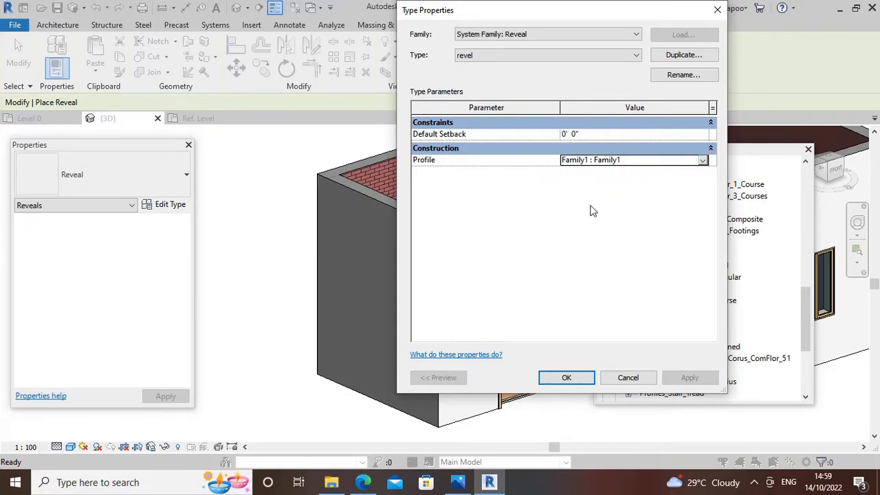
{"action": "left_click", "coordinate": [583, 376]}
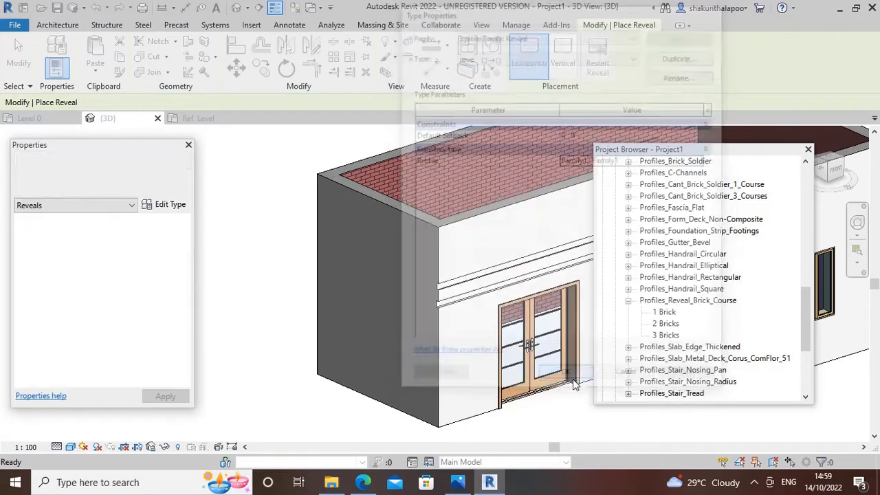
Place a horizontal revel reveal along the upper part of the dark side wall and restart the Reveal command
{"action": "scroll", "coordinate": [385, 255], "scroll_direction": "up", "scroll_amount": 4}
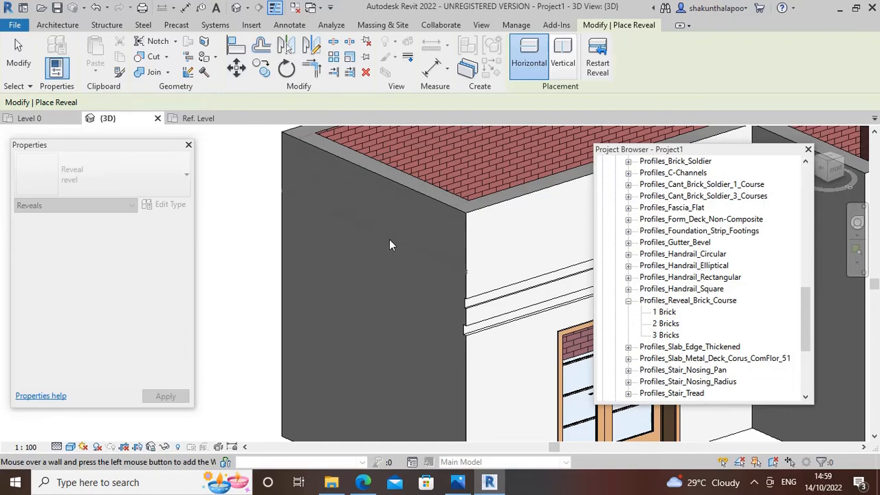
{"action": "middle_click_drag", "start_coordinate": [412, 255], "coordinate": [498, 278], "text": "shift"}
{"action": "scroll", "coordinate": [508, 277], "scroll_direction": "up", "scroll_amount": 4}
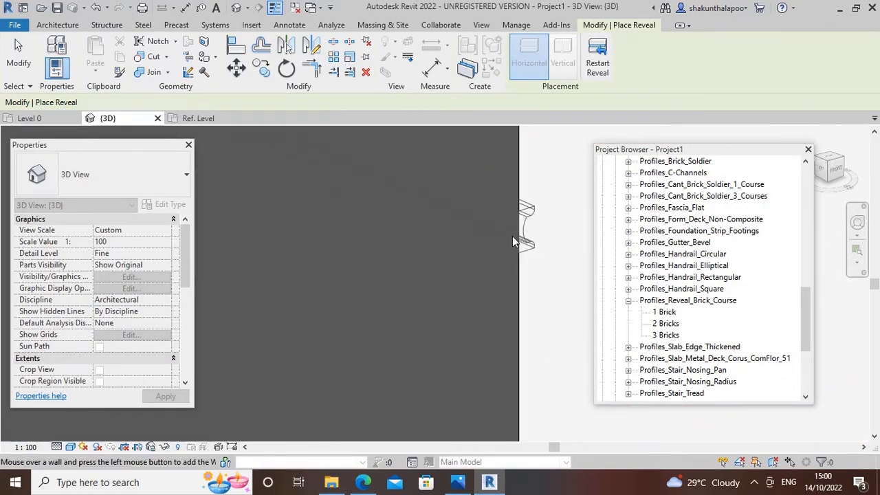
{"action": "left_click", "coordinate": [597, 63]}
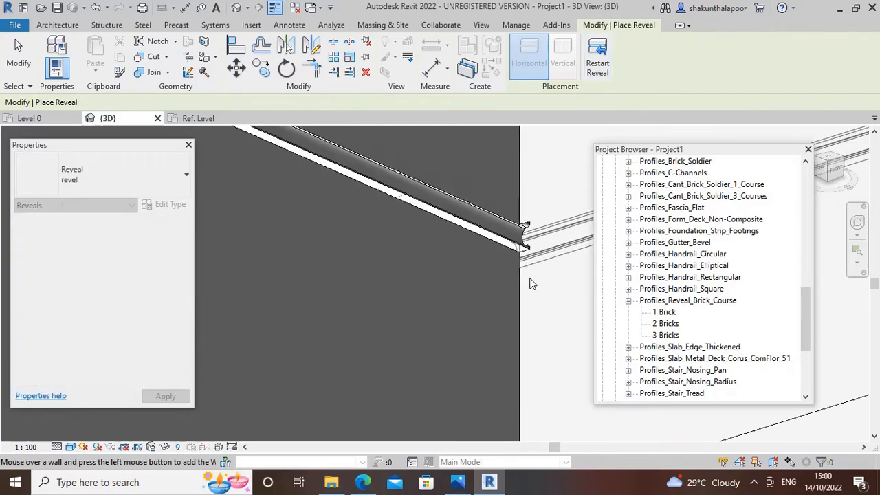
{"action": "scroll", "coordinate": [502, 319], "scroll_direction": "down", "scroll_amount": 3}
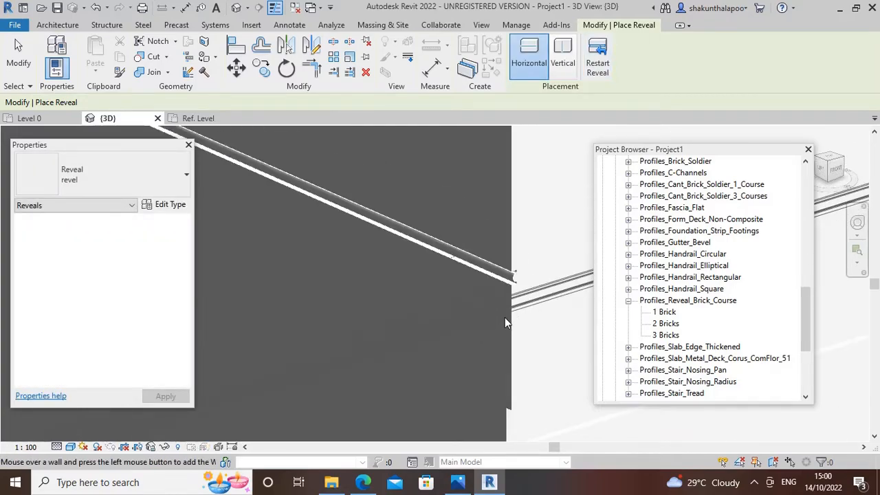
{"action": "middle_click_drag", "start_coordinate": [415, 331], "coordinate": [465, 287]}
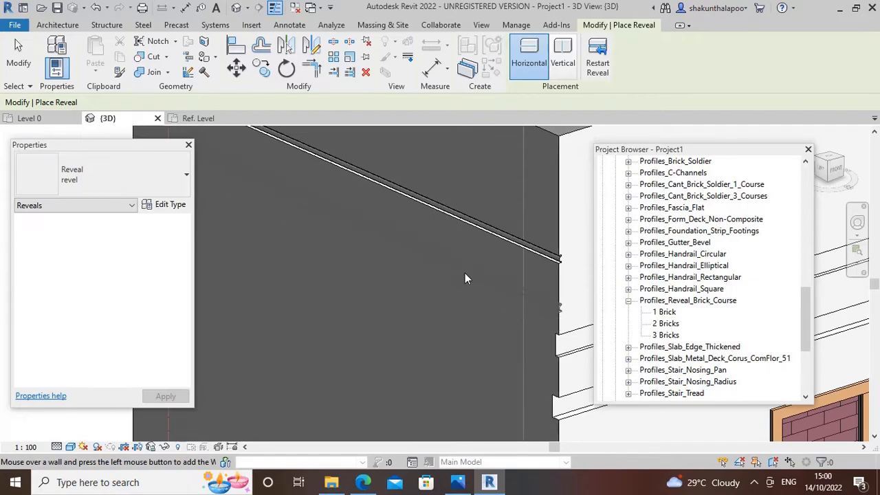
Add a second horizontal revel reveal on the side wall below the first, and check the profile shape at its end
{"action": "scroll", "coordinate": [505, 275], "scroll_direction": "up", "scroll_amount": 3}
{"action": "middle_click_drag", "start_coordinate": [510, 275], "coordinate": [419, 263]}
{"action": "scroll", "coordinate": [467, 298], "scroll_direction": "down", "scroll_amount": 2}
{"action": "middle_click_drag", "start_coordinate": [468, 302], "coordinate": [434, 306], "text": "shift"}
{"action": "middle_click_drag", "start_coordinate": [387, 242], "coordinate": [362, 229], "text": "shift"}
{"action": "middle_click_drag", "start_coordinate": [380, 263], "coordinate": [418, 365]}
{"action": "middle_click_drag", "start_coordinate": [281, 266], "coordinate": [332, 267], "text": "shift"}
{"action": "key", "text": "Escape"}
{"action": "key", "text": "Escape"}
{"action": "middle_click_drag", "start_coordinate": [249, 344], "coordinate": [357, 298], "text": "shift"}
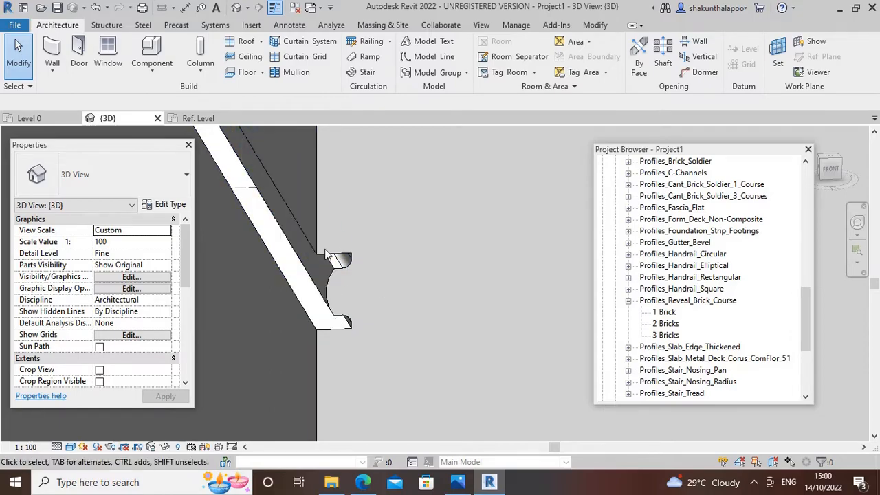
{"action": "middle_click_drag", "start_coordinate": [409, 295], "coordinate": [472, 270], "text": "shift"}
{"action": "scroll", "coordinate": [491, 265], "scroll_direction": "down", "scroll_amount": 4}
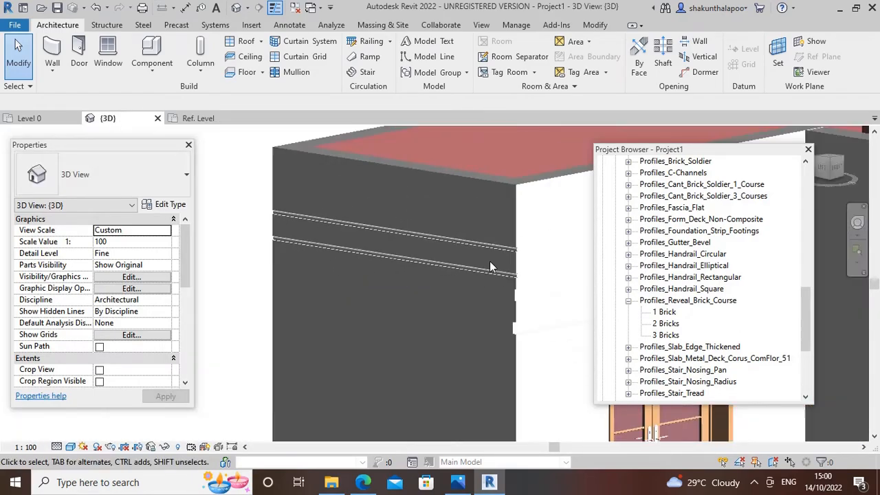
Delete the two horizontal reveals above the double door on the front wall
{"action": "middle_click_drag", "start_coordinate": [528, 274], "coordinate": [508, 268], "text": "shift"}
{"action": "scroll", "coordinate": [320, 236], "scroll_direction": "up", "scroll_amount": 3}
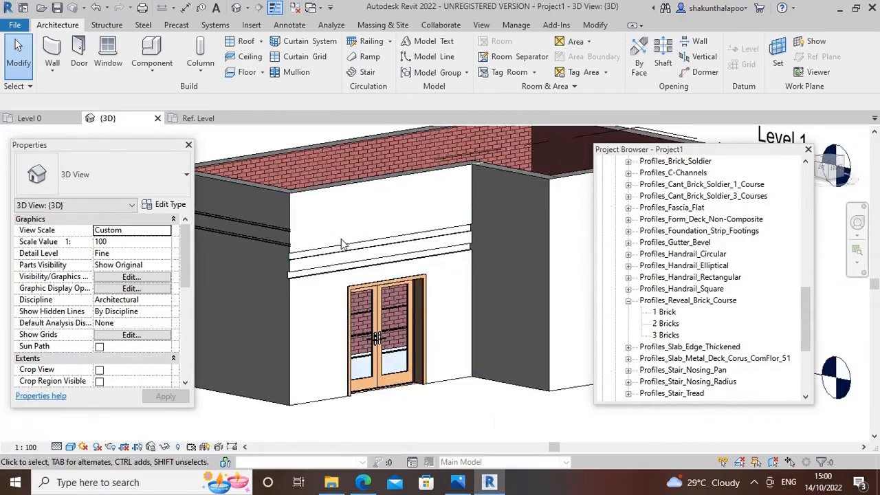
{"action": "scroll", "coordinate": [324, 289], "scroll_direction": "up", "scroll_amount": 3}
{"action": "middle_click_drag", "start_coordinate": [320, 288], "coordinate": [315, 324], "text": "shift"}
{"action": "scroll", "coordinate": [323, 324], "scroll_direction": "down", "scroll_amount": 3}
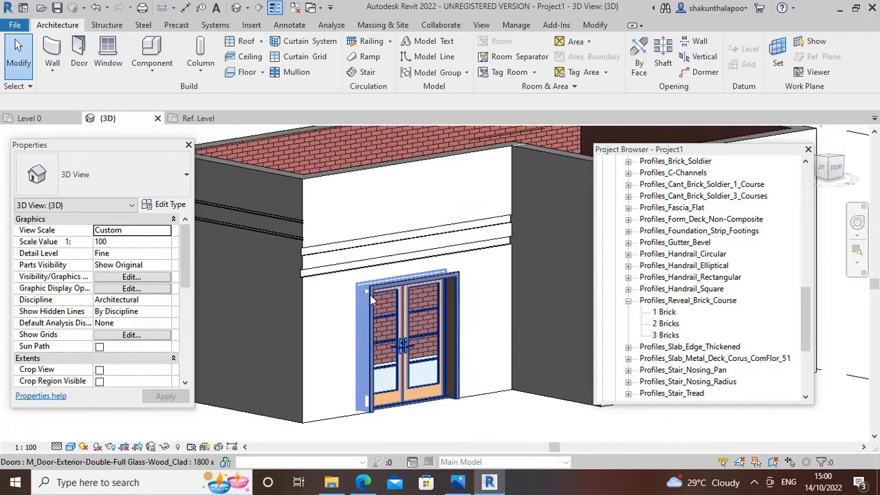
{"action": "left_click", "coordinate": [323, 273]}
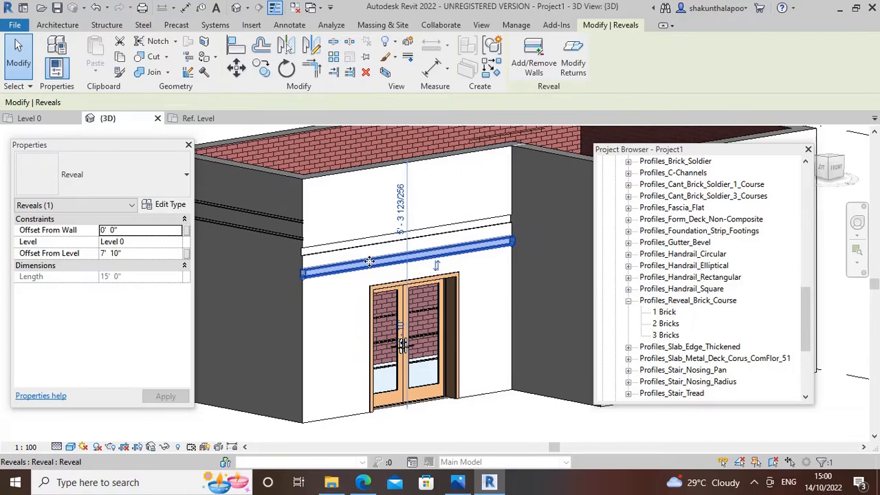
{"action": "key", "text": "Escape"}
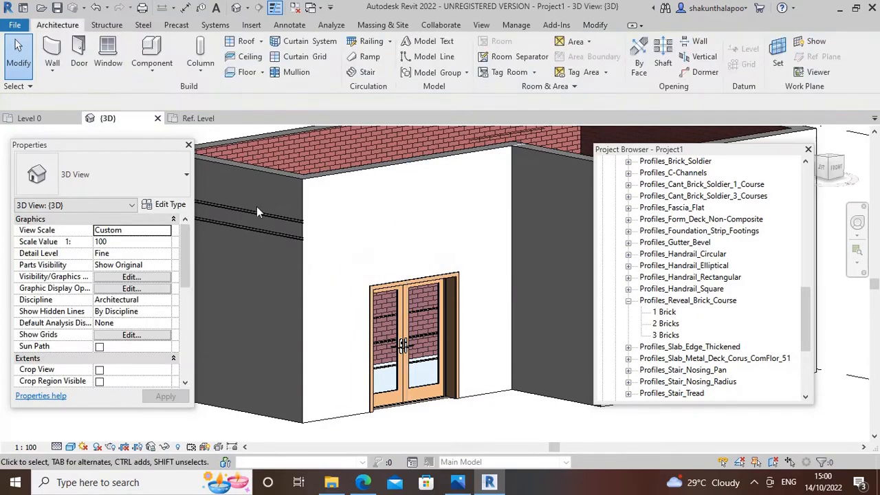
Start another wall reveal and apply a different profile from the loaded profile families to the revel type
{"action": "left_click", "coordinate": [51, 69]}
{"action": "left_click", "coordinate": [75, 199]}
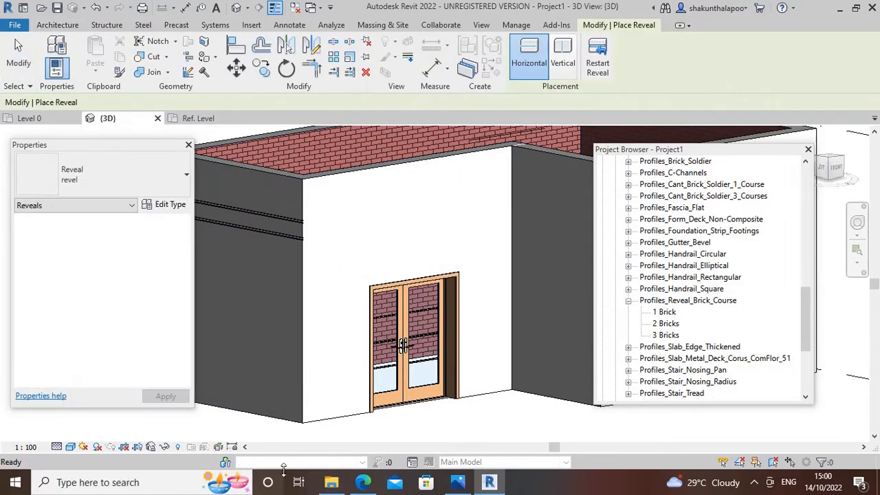
{"action": "scroll", "coordinate": [312, 420], "scroll_direction": "up", "scroll_amount": 2}
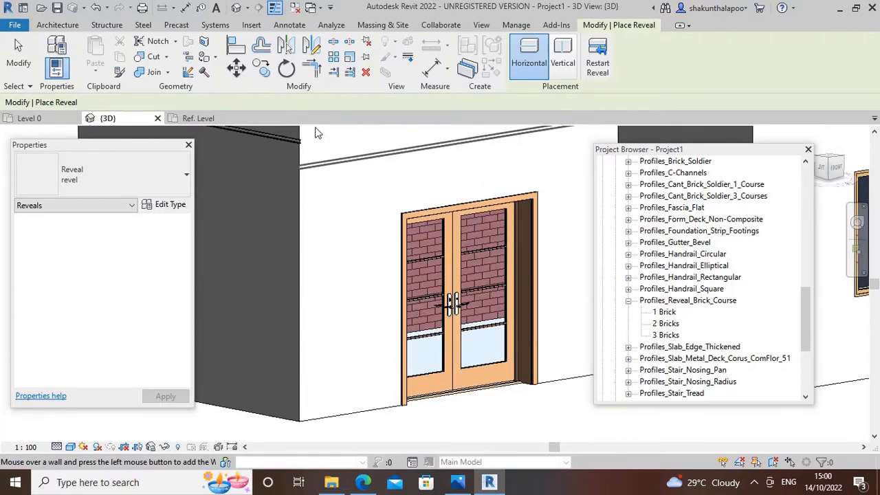
{"action": "left_click", "coordinate": [175, 205]}
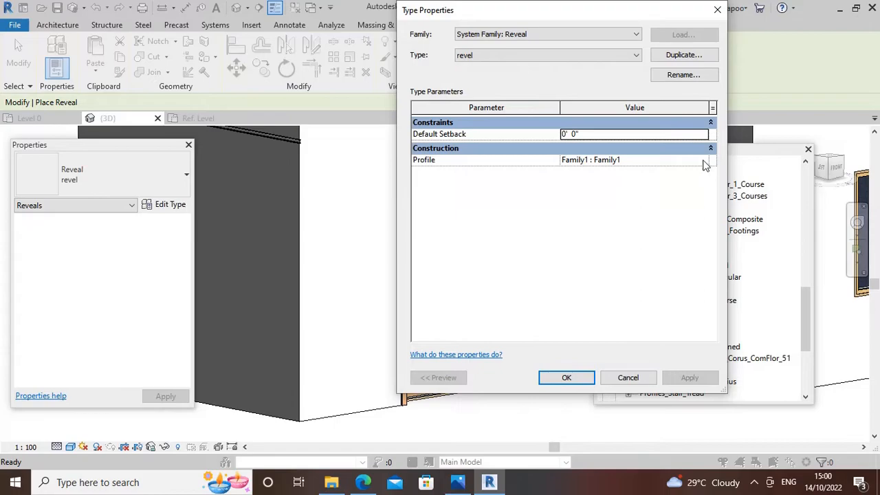
{"action": "left_click", "coordinate": [704, 165]}
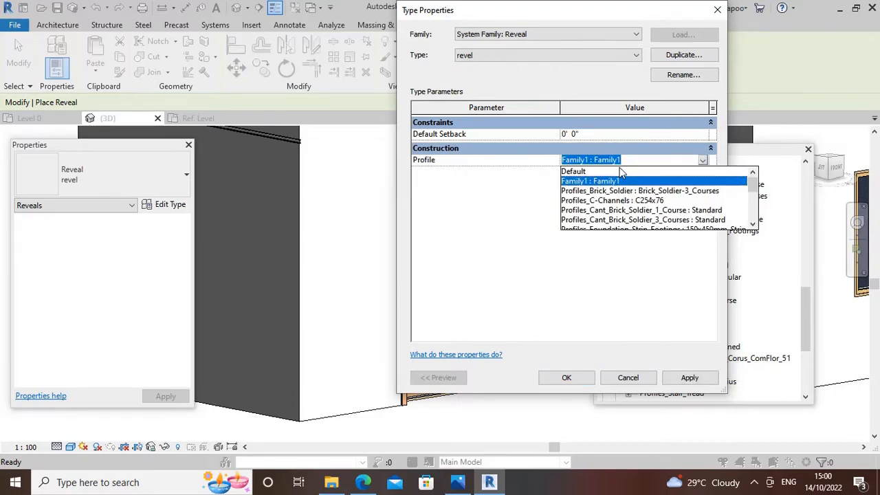
{"action": "scroll", "coordinate": [638, 191], "scroll_direction": "down", "scroll_amount": 2}
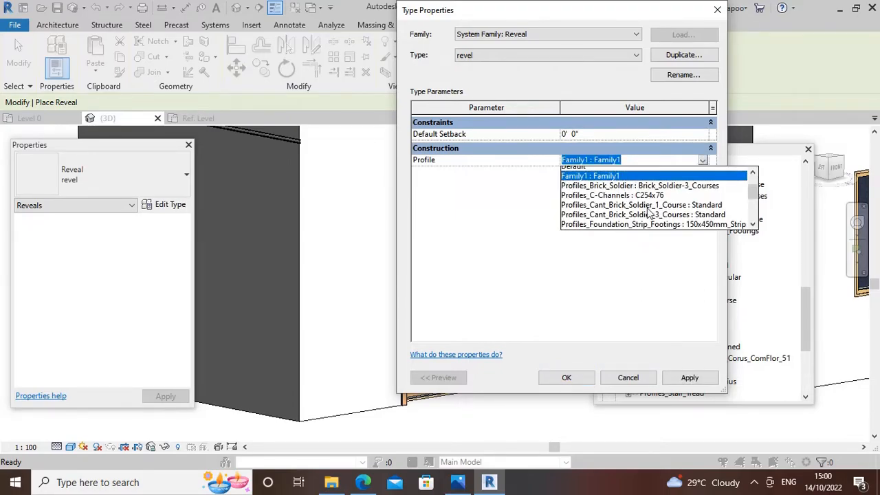
{"action": "left_click", "coordinate": [674, 200]}
{"action": "left_click", "coordinate": [710, 383]}
{"action": "left_click", "coordinate": [568, 379]}
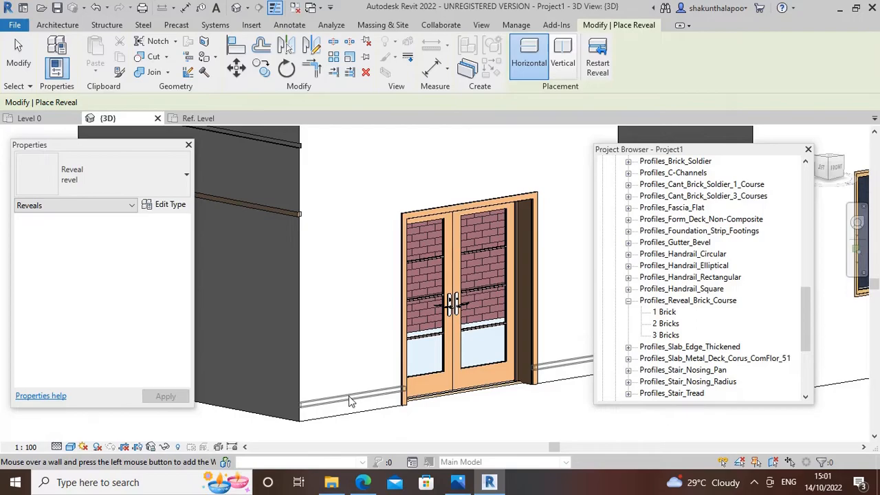
Place a horizontal revel reveal near the base of the front wall beside the double door
{"action": "left_click", "coordinate": [348, 402]}
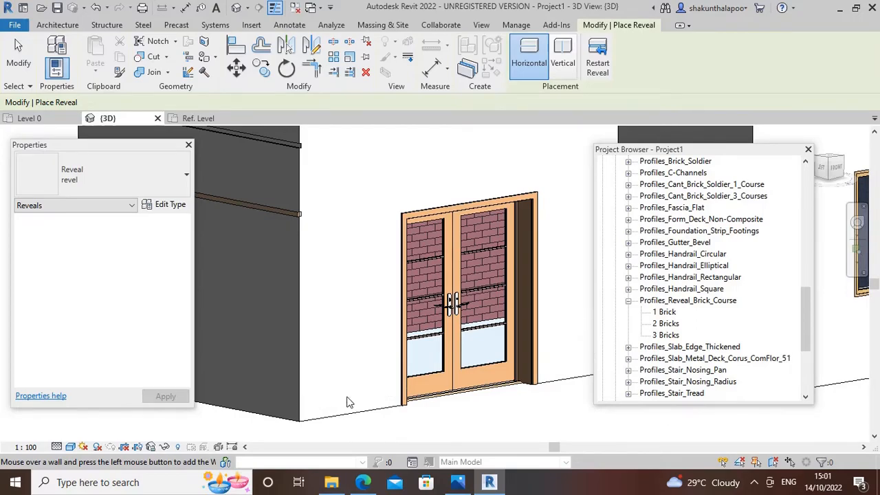
{"action": "key", "text": "Escape"}
{"action": "key", "text": "Escape"}
Try to make a grouped linear array of 10 from the reveal at the base of the front wall
{"action": "scroll", "coordinate": [347, 399], "scroll_direction": "up", "scroll_amount": 1}
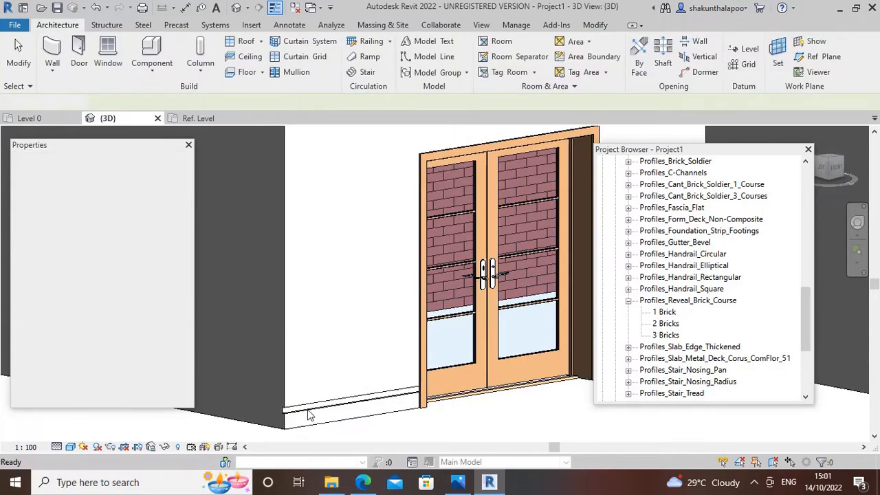
{"action": "scroll", "coordinate": [308, 414], "scroll_direction": "up", "scroll_amount": 2}
{"action": "middle_click_drag", "start_coordinate": [309, 411], "coordinate": [354, 331]}
{"action": "left_click", "coordinate": [354, 331]}
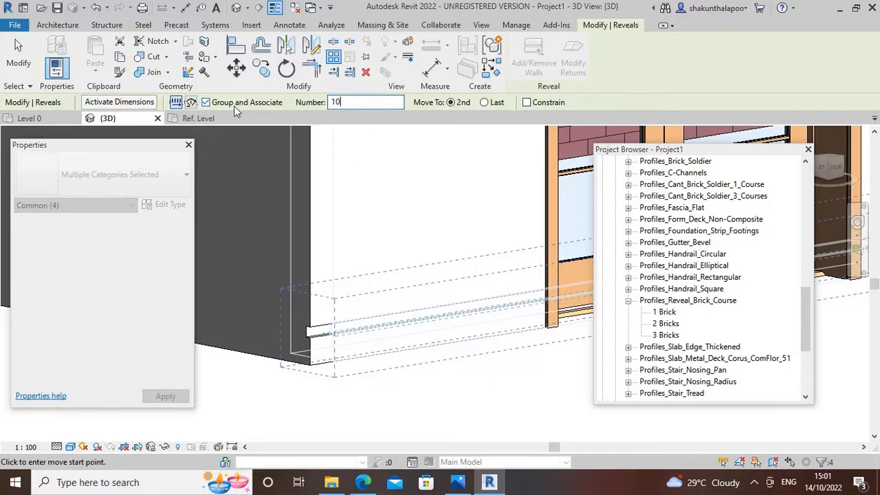
{"action": "scroll", "coordinate": [312, 364], "scroll_direction": "up", "scroll_amount": 3}
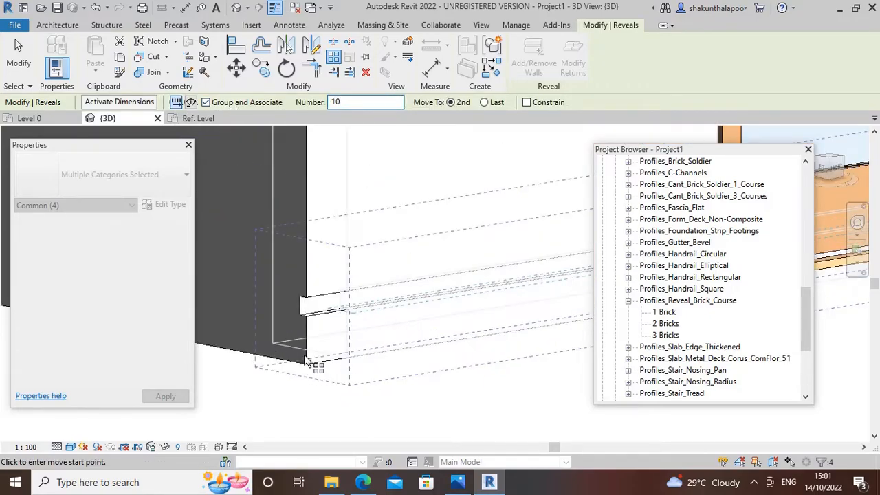
{"action": "middle_click_drag", "start_coordinate": [306, 322], "coordinate": [325, 318]}
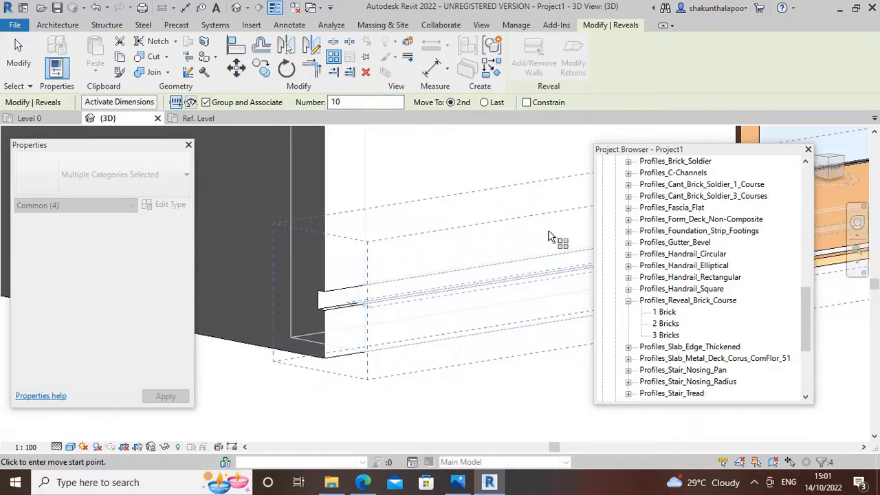
{"action": "key", "text": "Escape"}
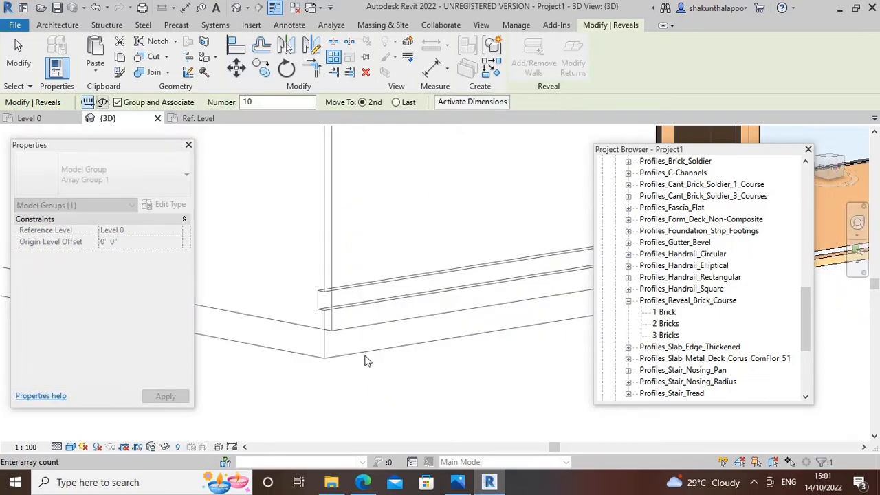
Array the front wall's base reveal group upward as a grouped linear array with 7-inch spacing and a count of 20
{"action": "scroll", "coordinate": [496, 324], "scroll_direction": "down", "scroll_amount": 2}
{"action": "middle_click_drag", "start_coordinate": [498, 347], "coordinate": [487, 364], "text": "shift"}
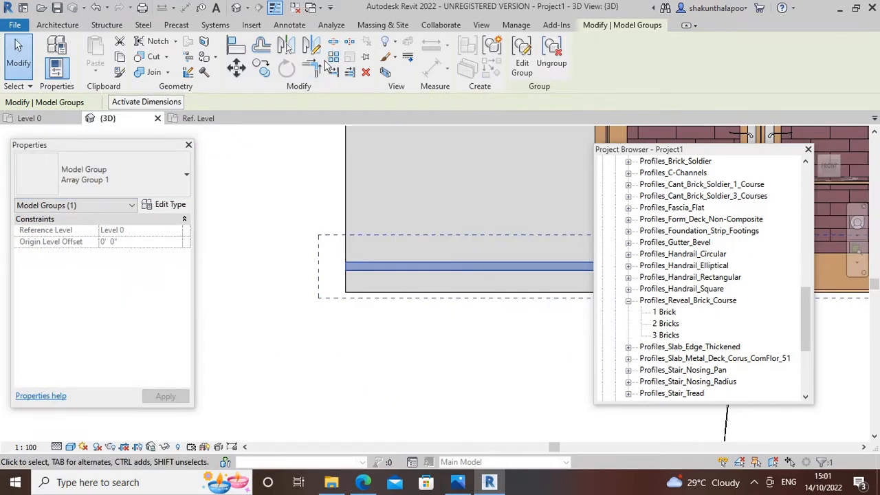
{"action": "left_click", "coordinate": [331, 58]}
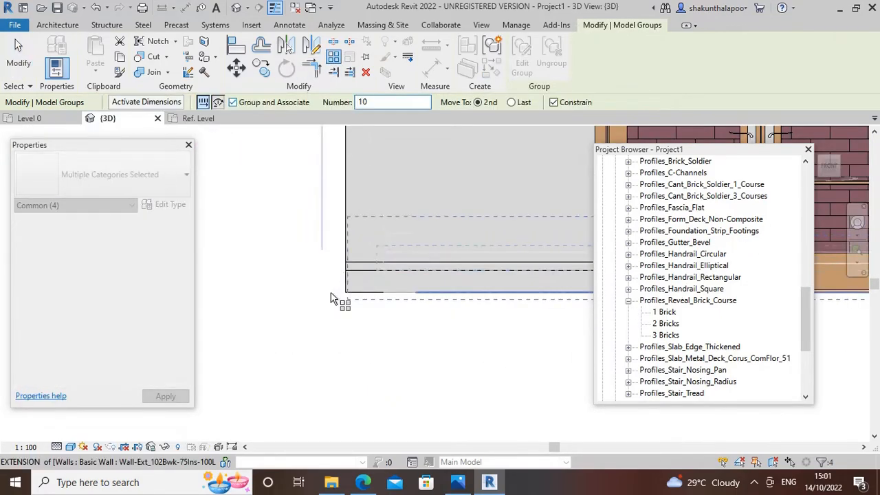
{"action": "left_click", "coordinate": [359, 295]}
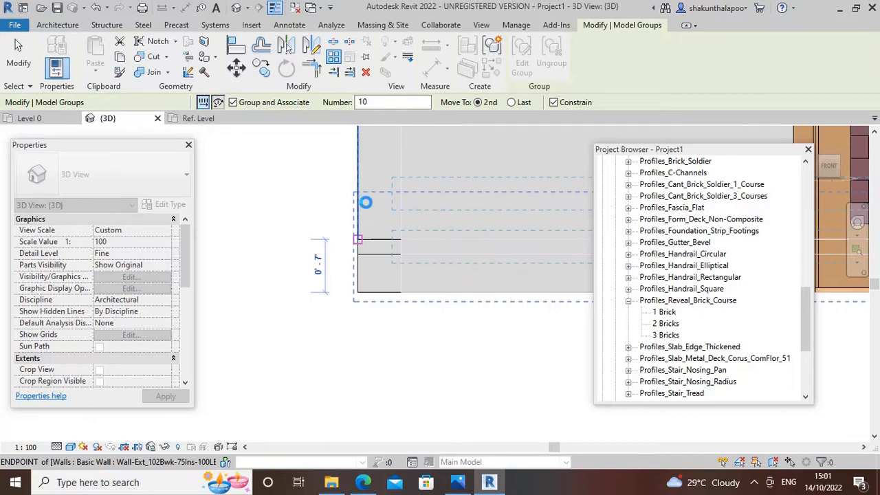
{"action": "left_click", "coordinate": [366, 208]}
{"action": "middle_click_drag", "start_coordinate": [370, 216], "coordinate": [402, 369]}
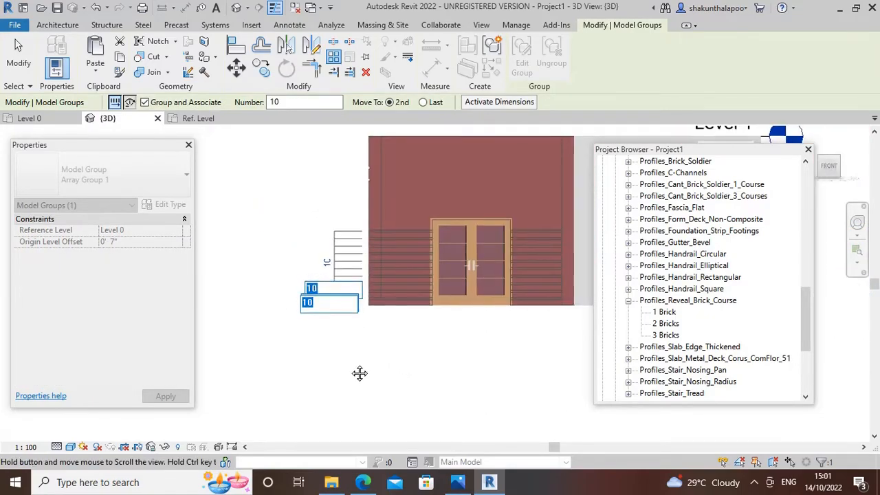
{"action": "scroll", "coordinate": [359, 371], "scroll_direction": "down", "scroll_amount": 1}
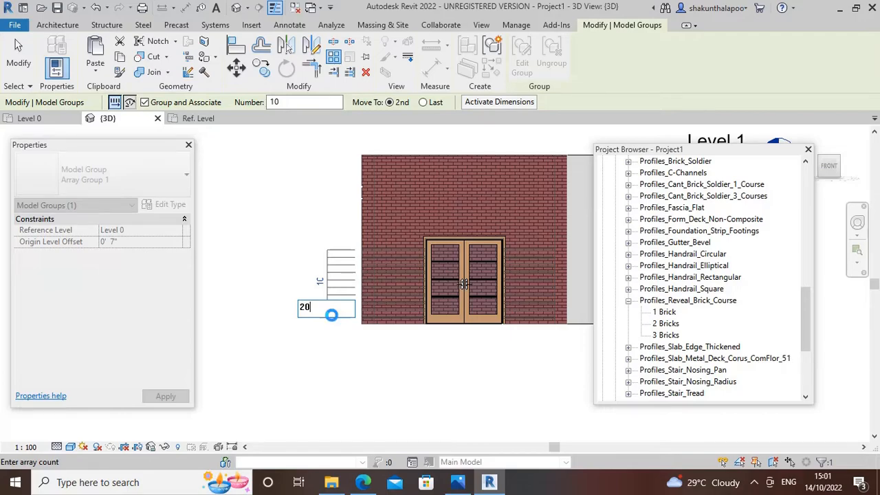
{"action": "key", "text": "Return"}
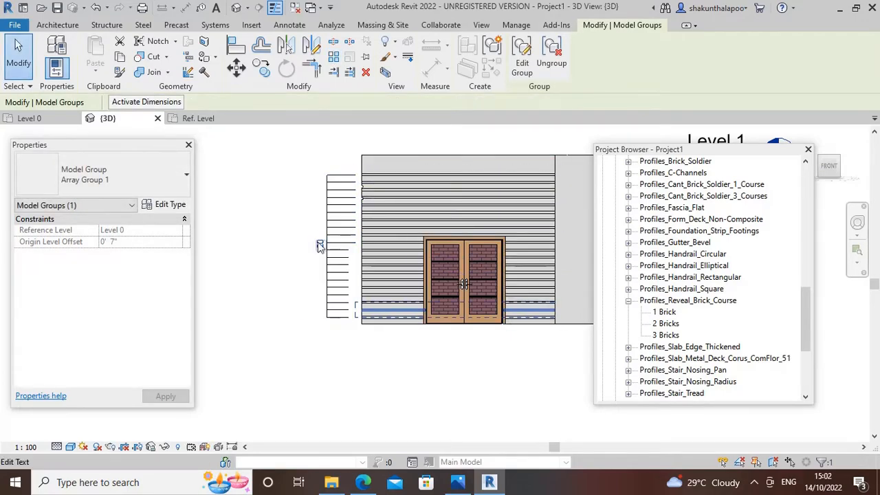
Increase the reveal array's count to 40 and dismiss the warning
{"action": "left_click", "coordinate": [320, 244]}
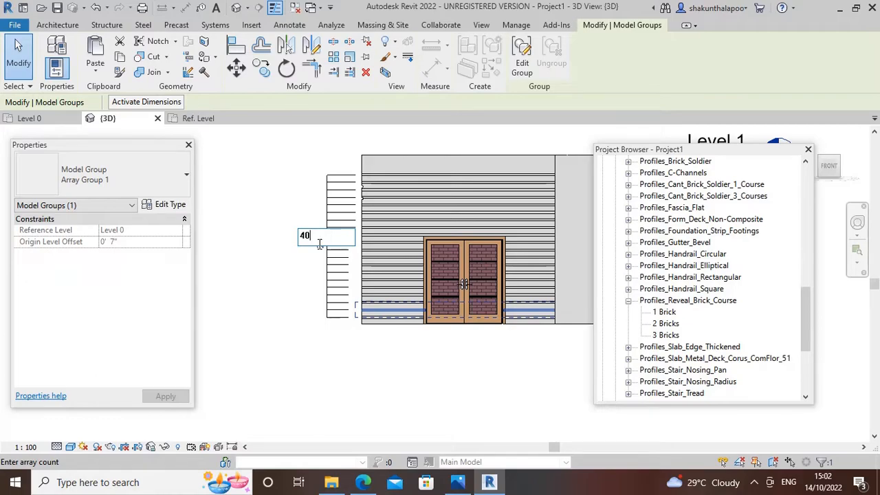
{"action": "key", "text": "Return"}
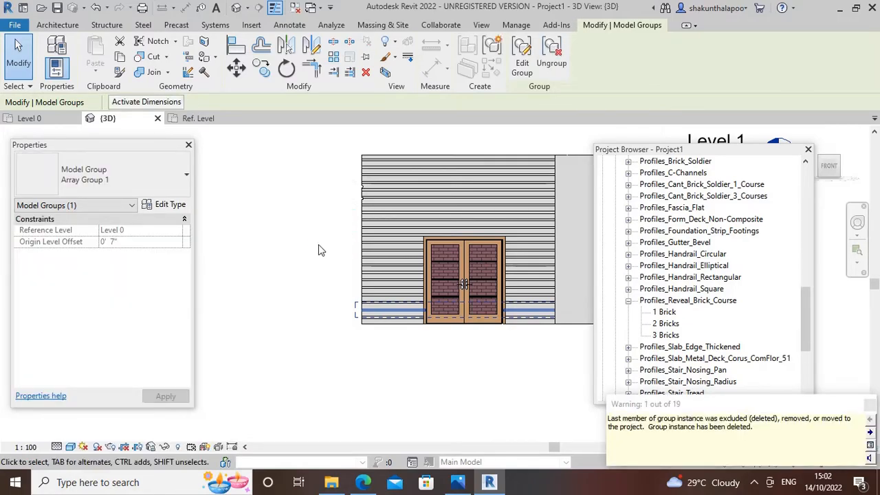
{"action": "scroll", "coordinate": [402, 162], "scroll_direction": "up", "scroll_amount": 3}
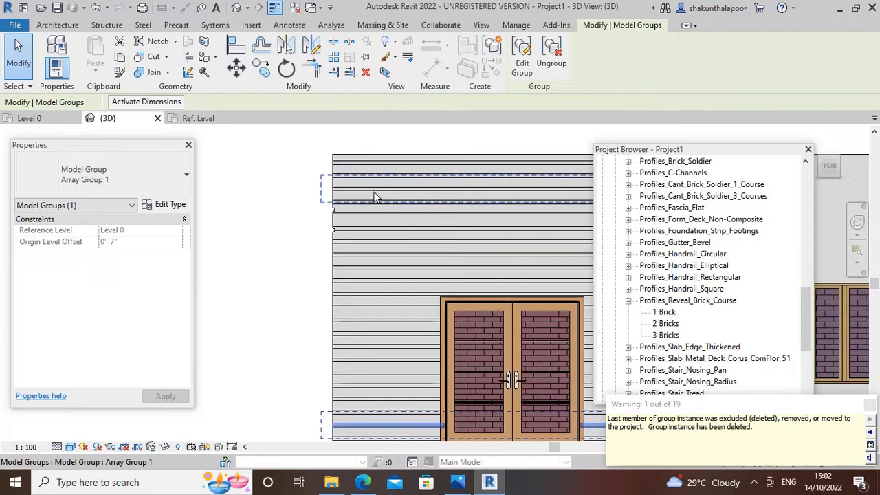
{"action": "left_click", "coordinate": [869, 405]}
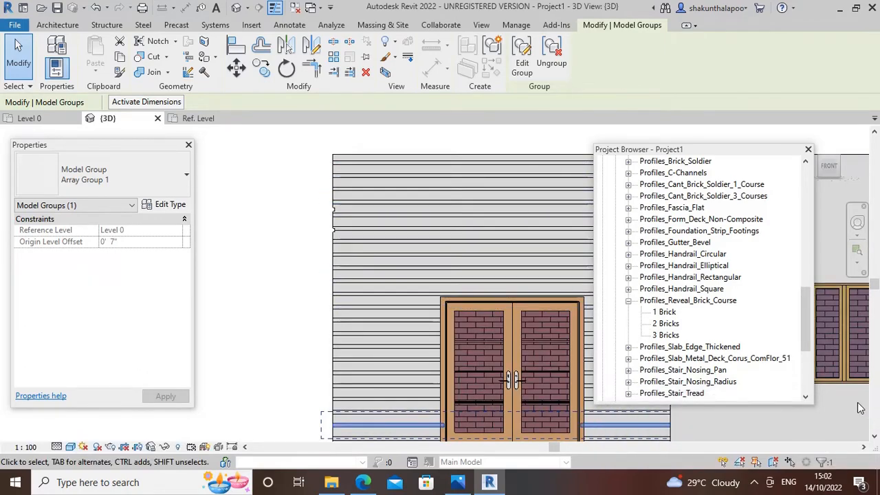
Deselect the reveal group and examine the arrayed reveals across the front wall from an angled 3D view
{"action": "scroll", "coordinate": [265, 245], "scroll_direction": "down", "scroll_amount": 5}
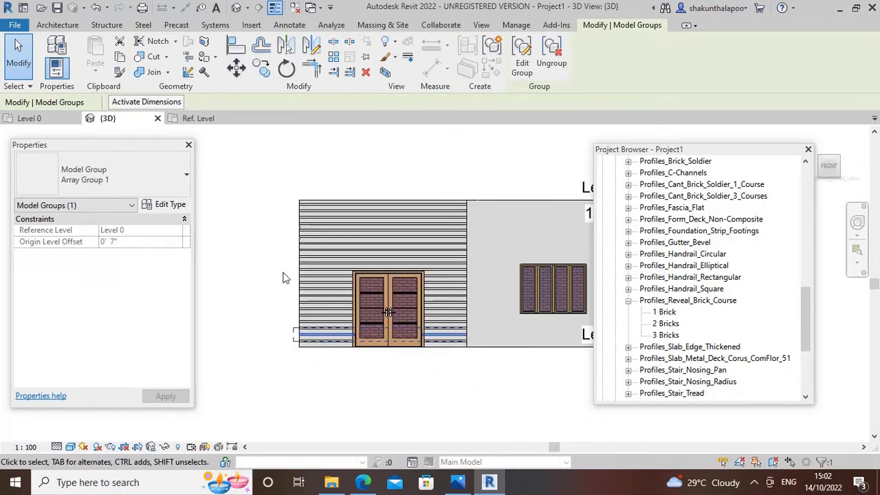
{"action": "middle_click_drag", "start_coordinate": [289, 359], "coordinate": [382, 443], "text": "shift"}
{"action": "scroll", "coordinate": [333, 339], "scroll_direction": "up", "scroll_amount": 4}
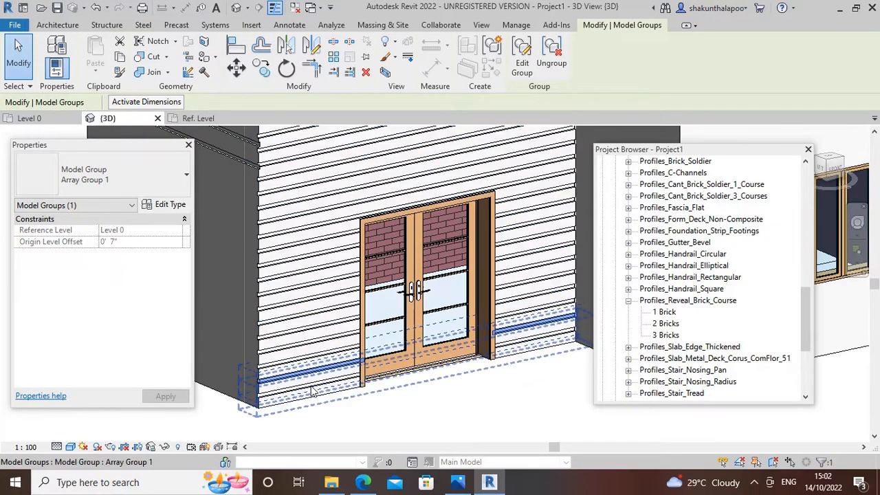
{"action": "scroll", "coordinate": [340, 373], "scroll_direction": "down", "scroll_amount": 1}
{"action": "left_click", "coordinate": [341, 373]}
{"action": "scroll", "coordinate": [358, 375], "scroll_direction": "down", "scroll_amount": 5}
{"action": "scroll", "coordinate": [474, 179], "scroll_direction": "up", "scroll_amount": 4}
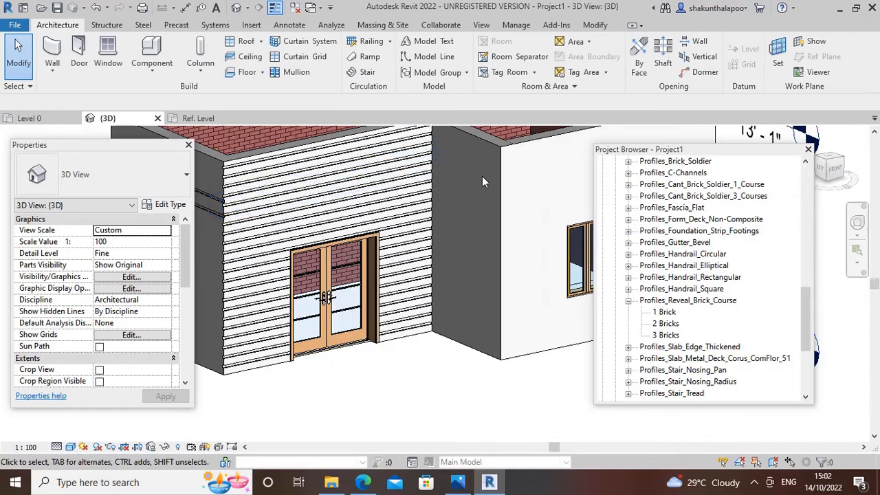
{"action": "middle_click_drag", "start_coordinate": [471, 234], "coordinate": [477, 260]}
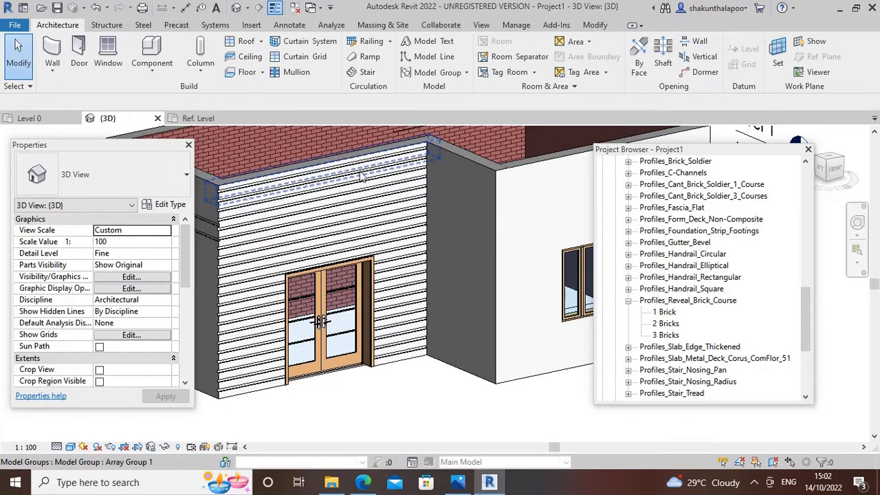
Ungroup the reveal group at the base of the front wall beside the double door
{"action": "left_click", "coordinate": [257, 195]}
{"action": "scroll", "coordinate": [252, 381], "scroll_direction": "up", "scroll_amount": 3}
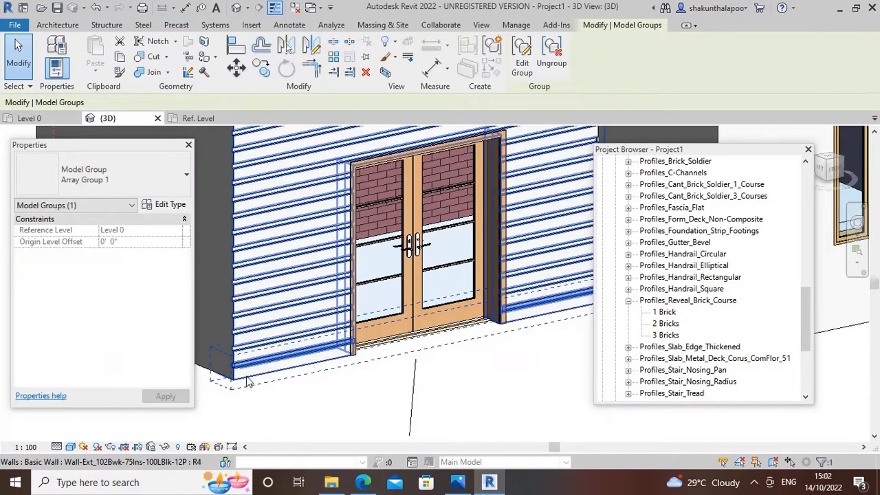
{"action": "left_click", "coordinate": [550, 67]}
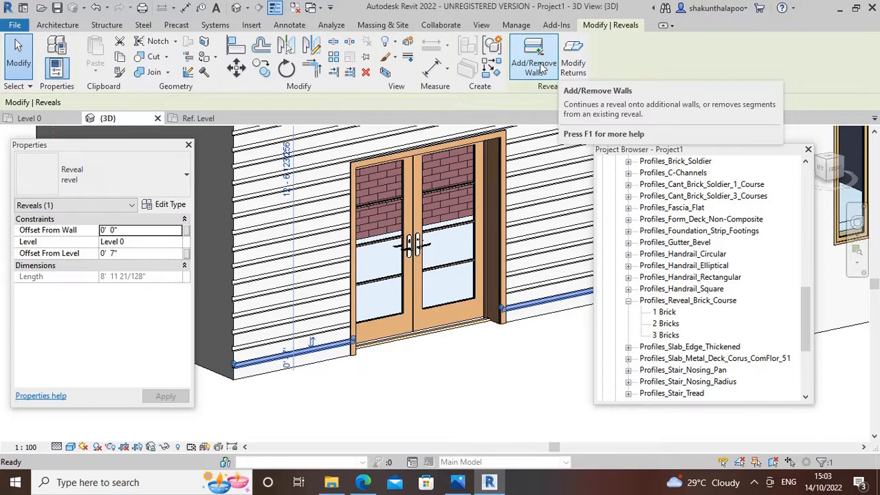
Extend the ungrouped base reveal onto the adjoining return wall and the projecting front wall with the window, and finish adding walls
{"action": "left_click", "coordinate": [541, 66]}
{"action": "scroll", "coordinate": [525, 312], "scroll_direction": "down", "scroll_amount": 2}
{"action": "middle_click_drag", "start_coordinate": [473, 354], "coordinate": [366, 391]}
{"action": "left_click", "coordinate": [528, 192]}
{"action": "middle_click_drag", "start_coordinate": [528, 194], "coordinate": [419, 236]}
{"action": "left_click", "coordinate": [472, 192]}
{"action": "scroll", "coordinate": [463, 356], "scroll_direction": "down", "scroll_amount": 3}
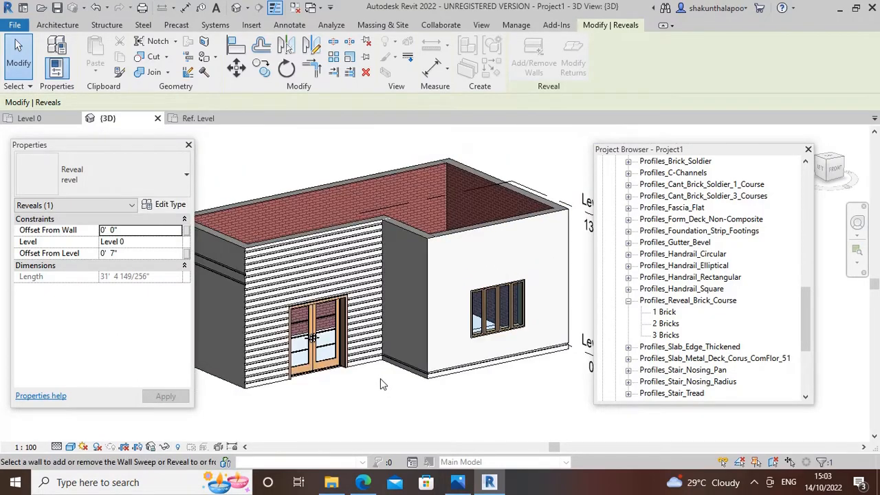
{"action": "scroll", "coordinate": [385, 385], "scroll_direction": "up", "scroll_amount": 4}
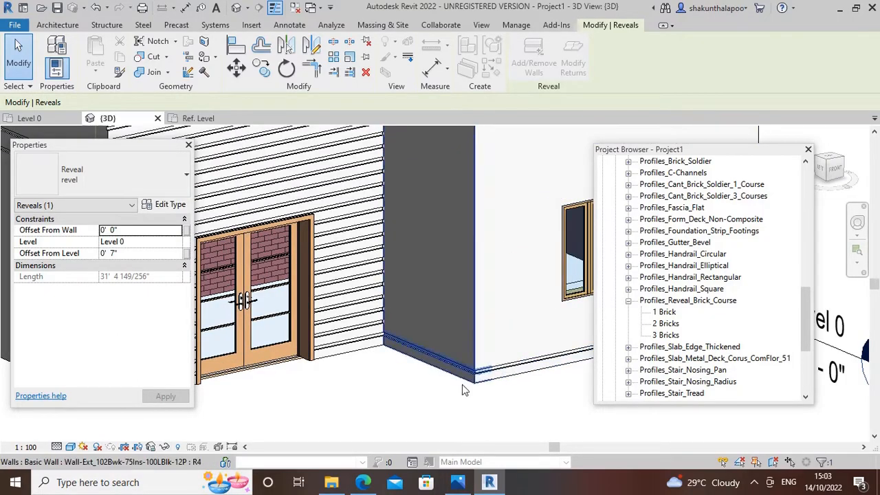
{"action": "scroll", "coordinate": [393, 399], "scroll_direction": "down", "scroll_amount": 3}
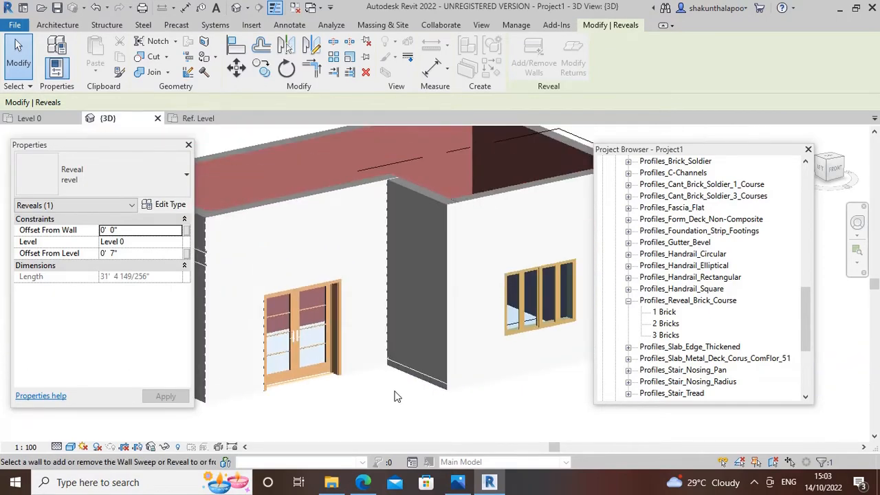
{"action": "scroll", "coordinate": [340, 334], "scroll_direction": "up", "scroll_amount": 3}
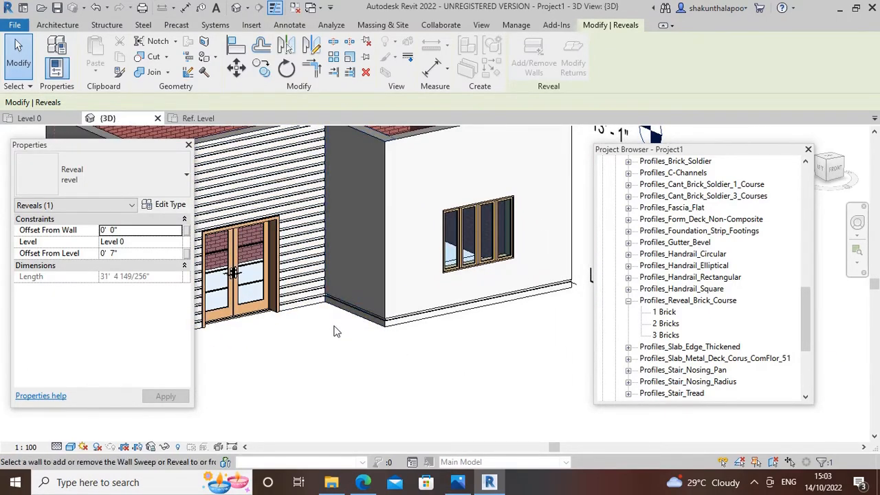
{"action": "key", "text": "Escape"}
{"action": "scroll", "coordinate": [354, 330], "scroll_direction": "up", "scroll_amount": 2}
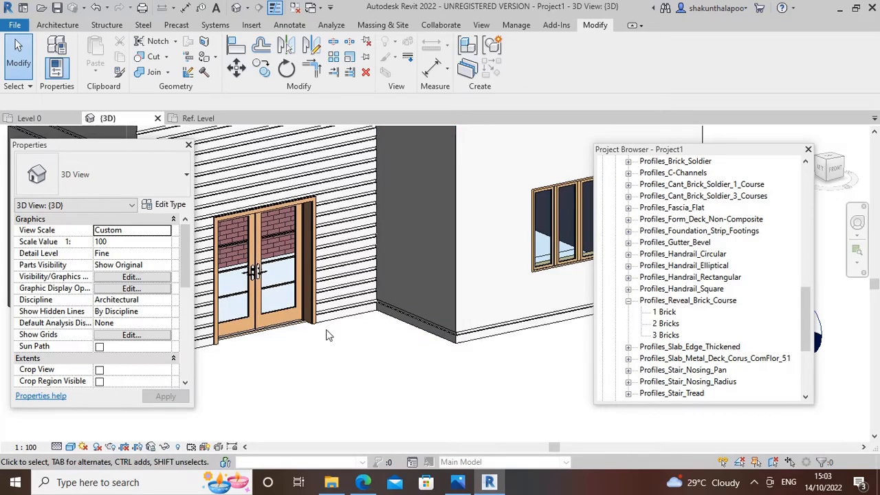
{"action": "middle_click_drag", "start_coordinate": [365, 336], "coordinate": [408, 339]}
{"action": "scroll", "coordinate": [387, 308], "scroll_direction": "up", "scroll_amount": 2}
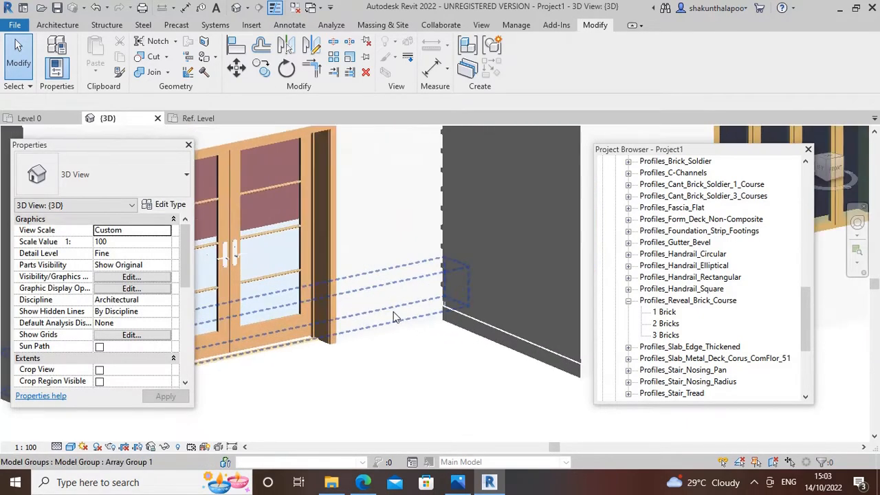
{"action": "scroll", "coordinate": [429, 365], "scroll_direction": "down", "scroll_amount": 2}
{"action": "middle_click_drag", "start_coordinate": [350, 359], "coordinate": [555, 342]}
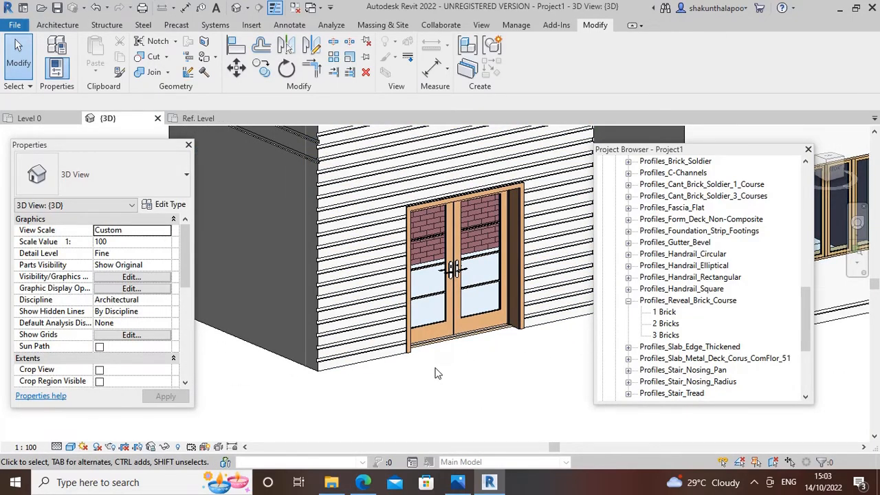